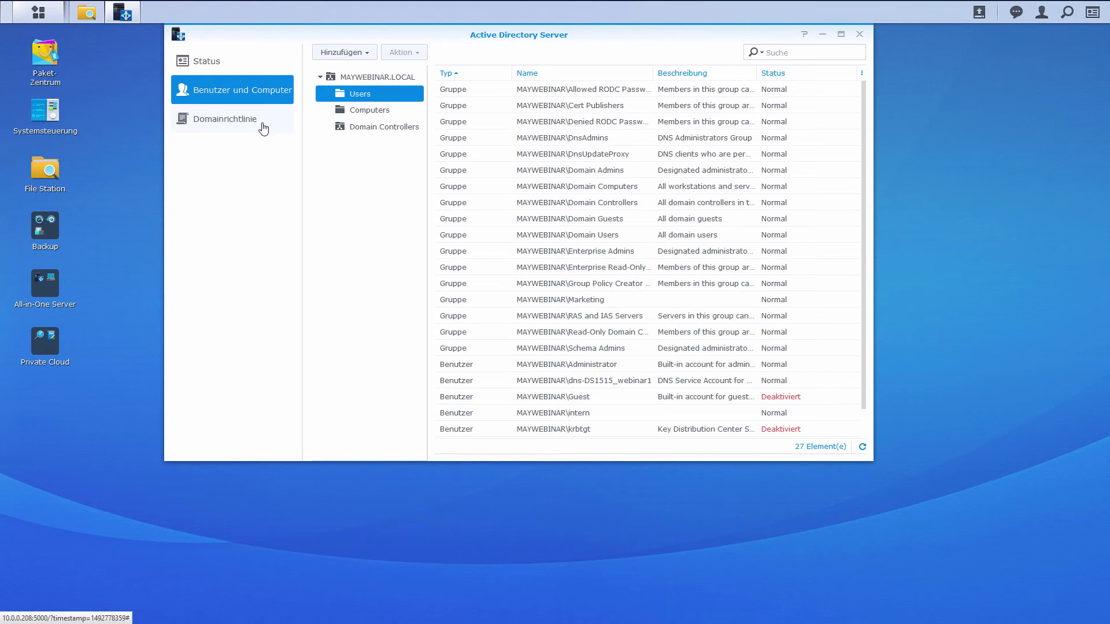
# - Check the Domainrichtlinie password policy, then go back to Benutzer und Computer and open Hinzufügen
pyautogui.click(262, 129)
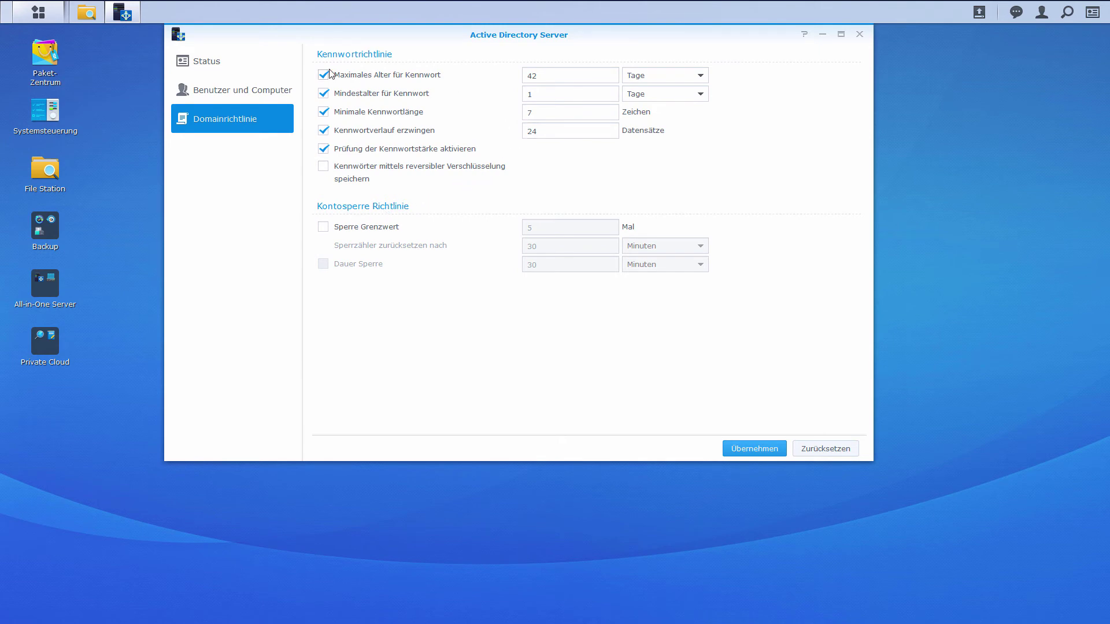
pyautogui.click(257, 89)
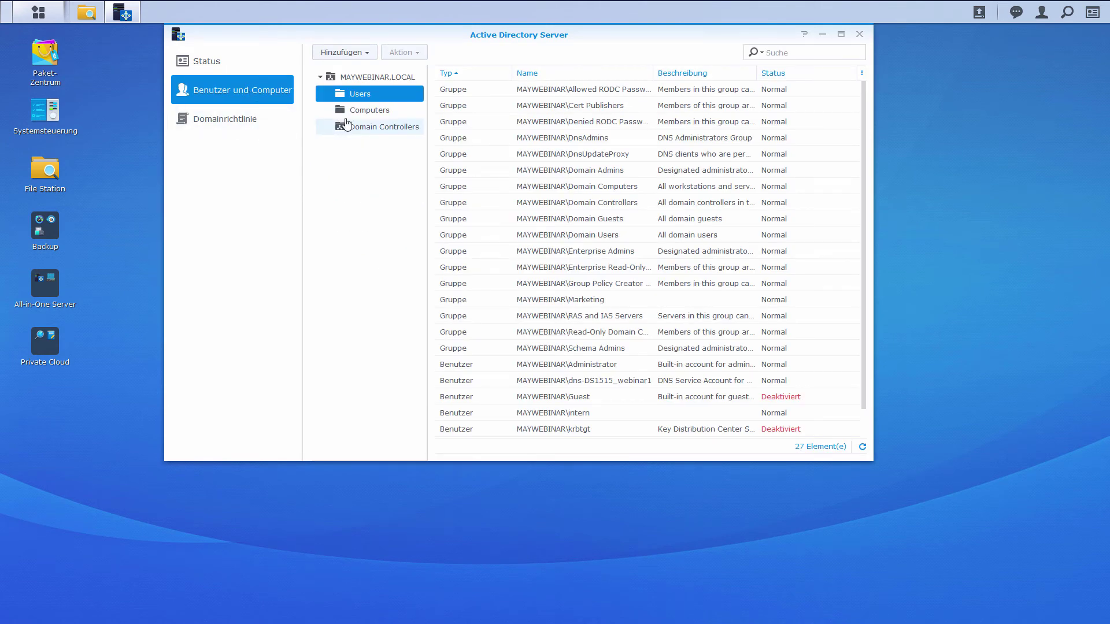
pyautogui.click(366, 52)
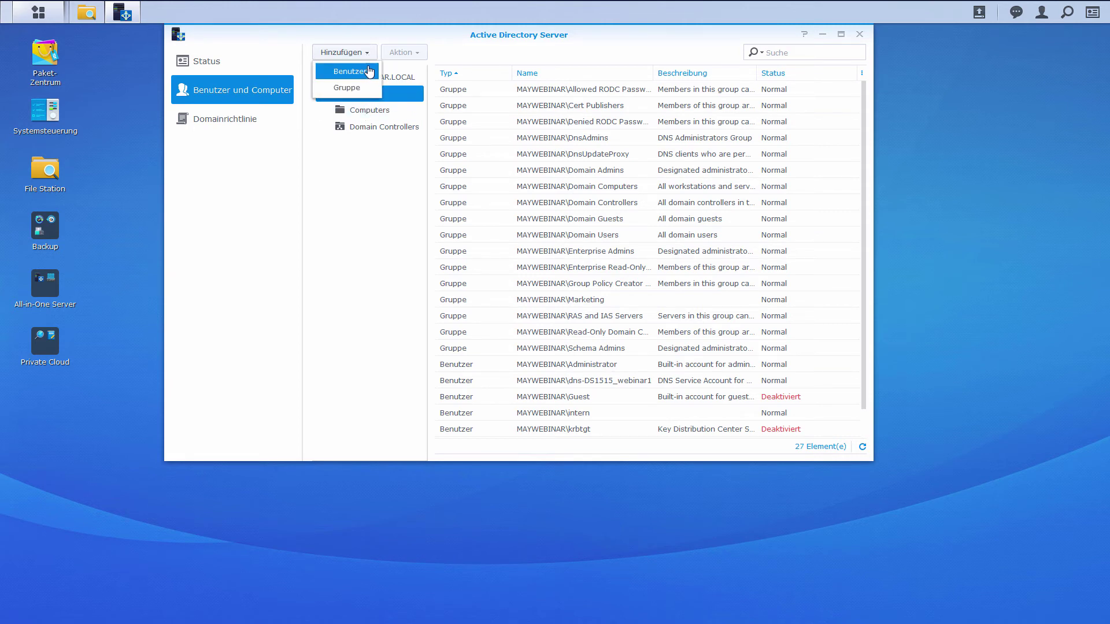
# - Start a new domain user with login name Praktikant and enter its password twice
pyautogui.click(368, 71)
pyautogui.click(566, 183)
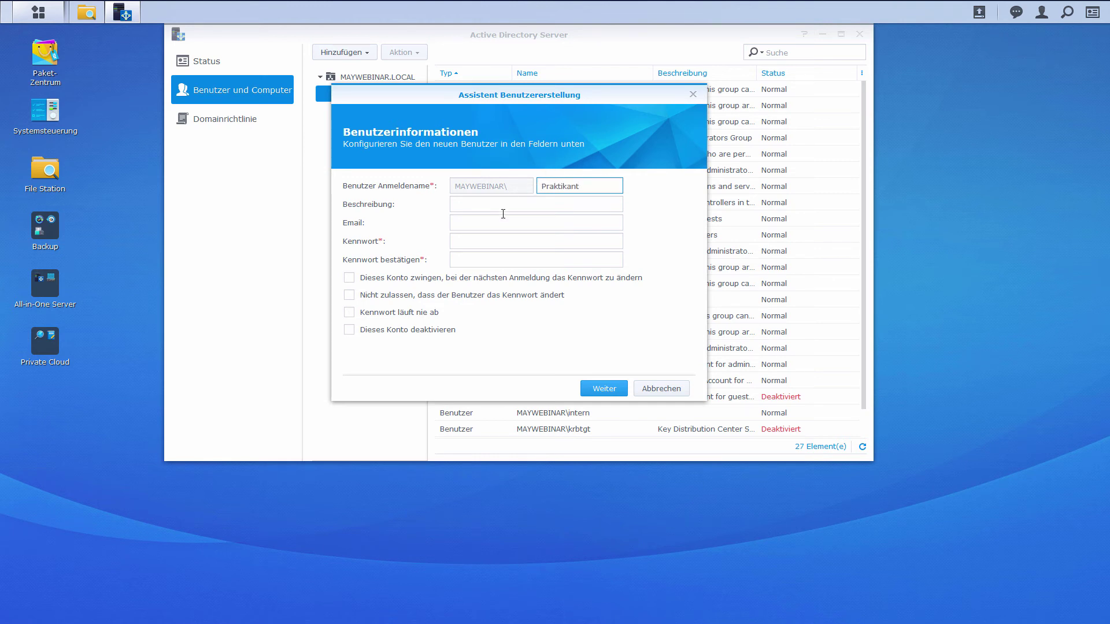
pyautogui.click(495, 242)
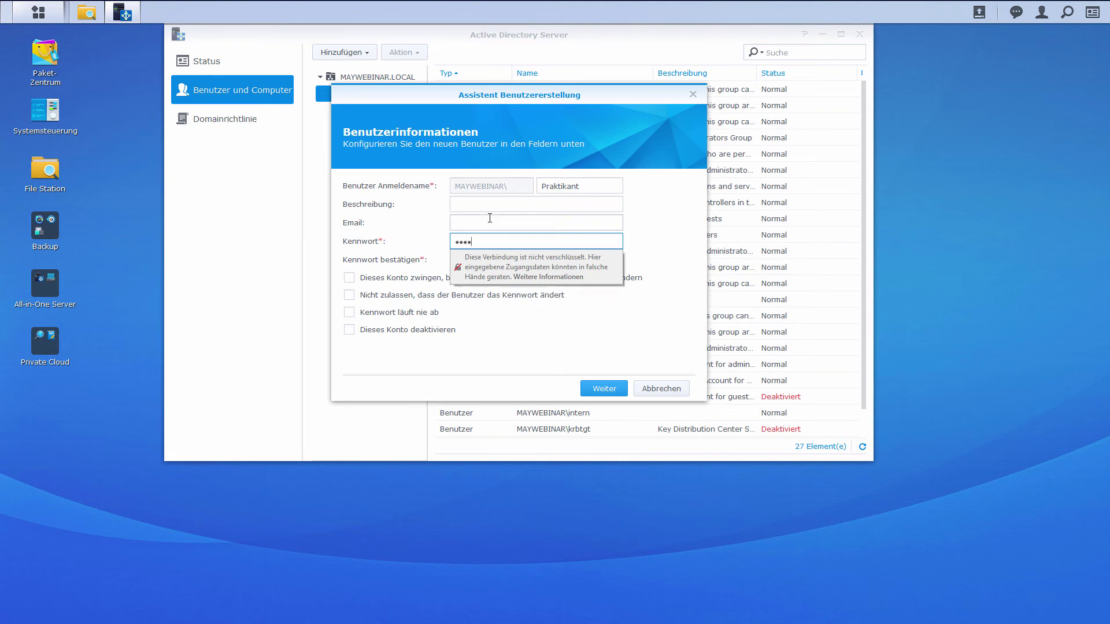
pyautogui.press('Tab')
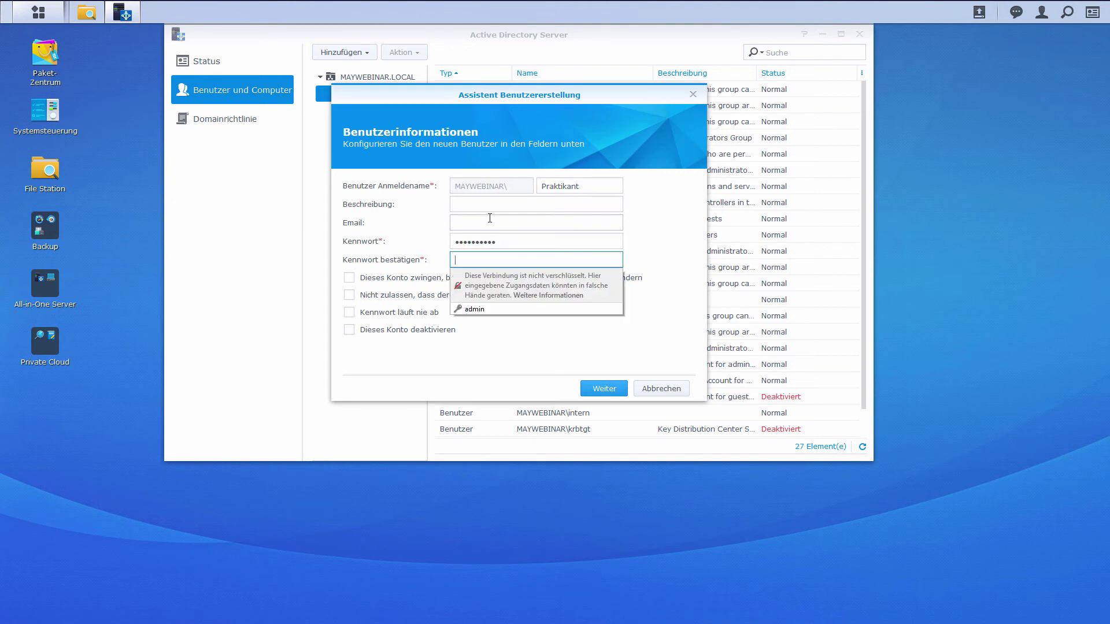
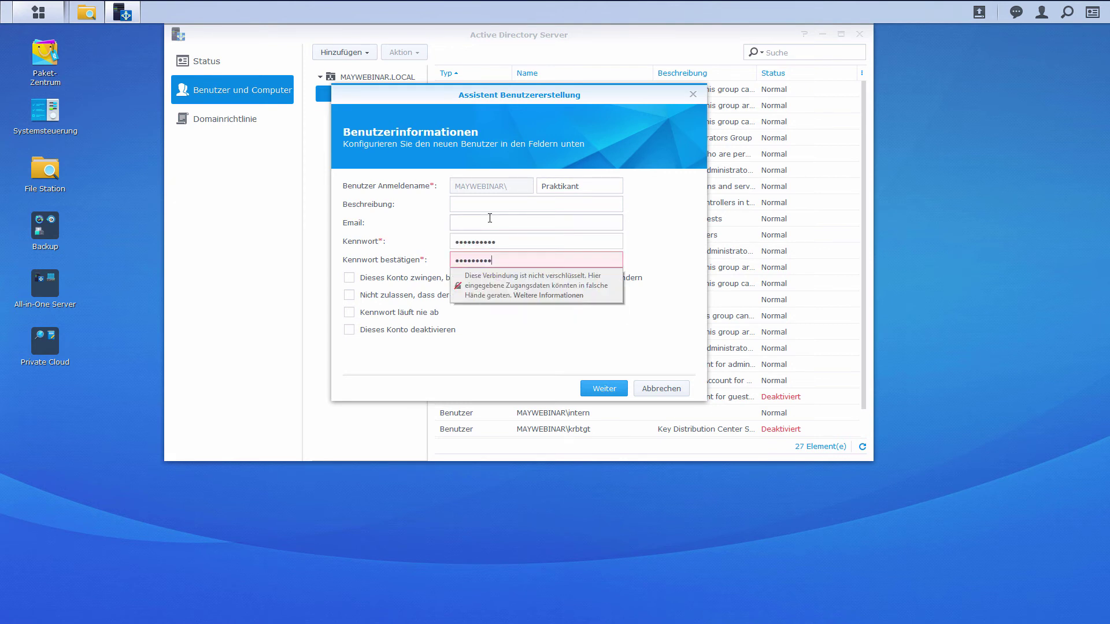
pyautogui.click(520, 331)
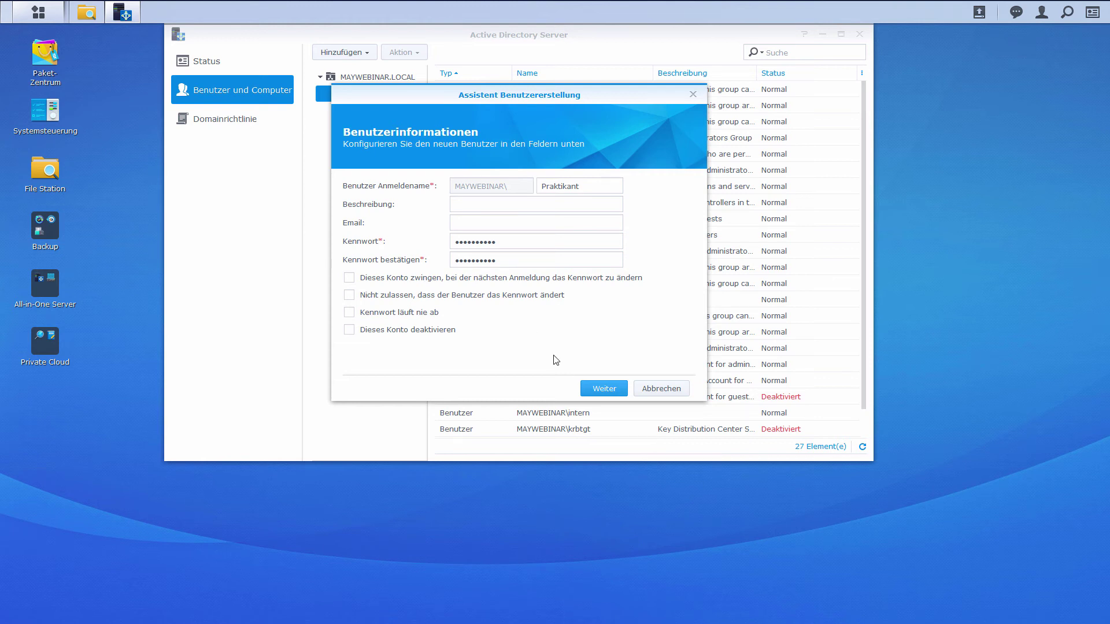
# - Keep Domain Users as the group, create Praktikant, and sort the list by Typ descending
pyautogui.click(604, 391)
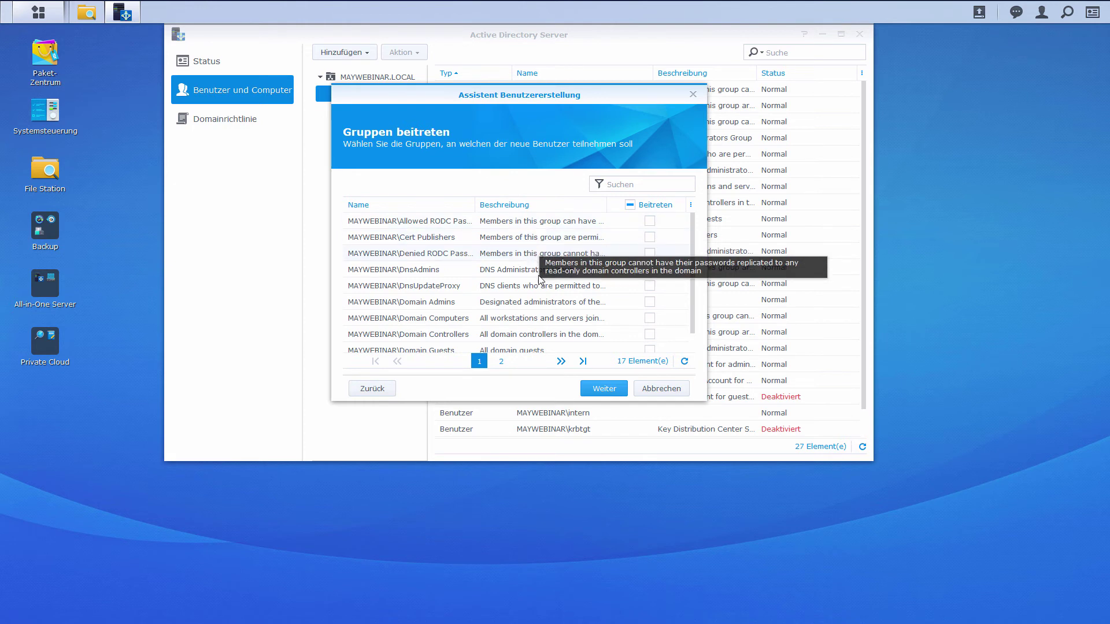
pyautogui.scroll(-1, 568, 311)
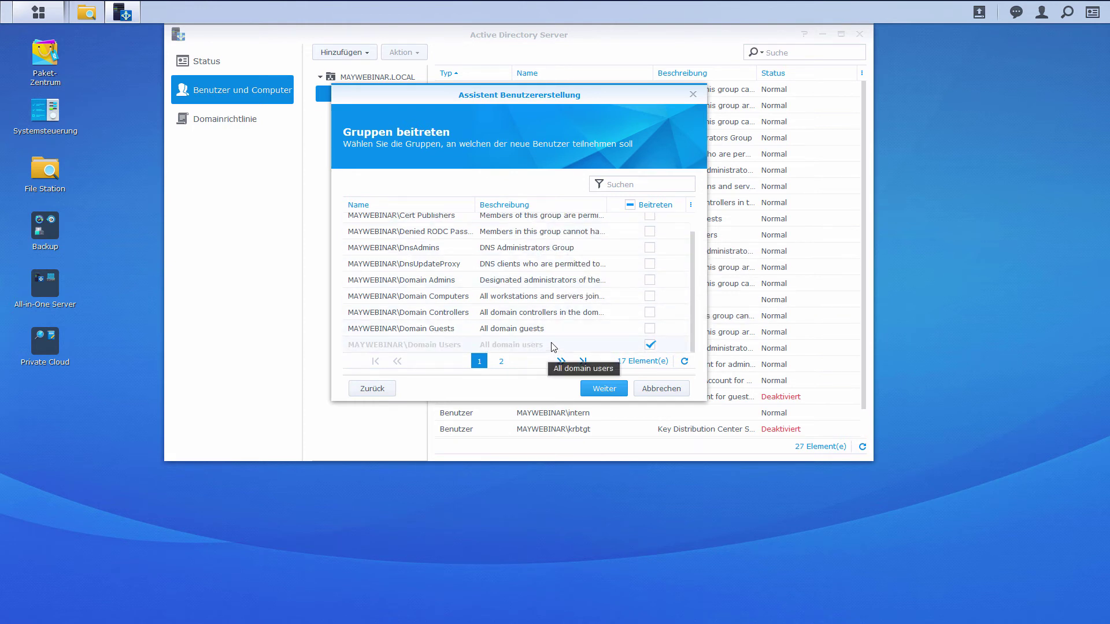
pyautogui.click(604, 390)
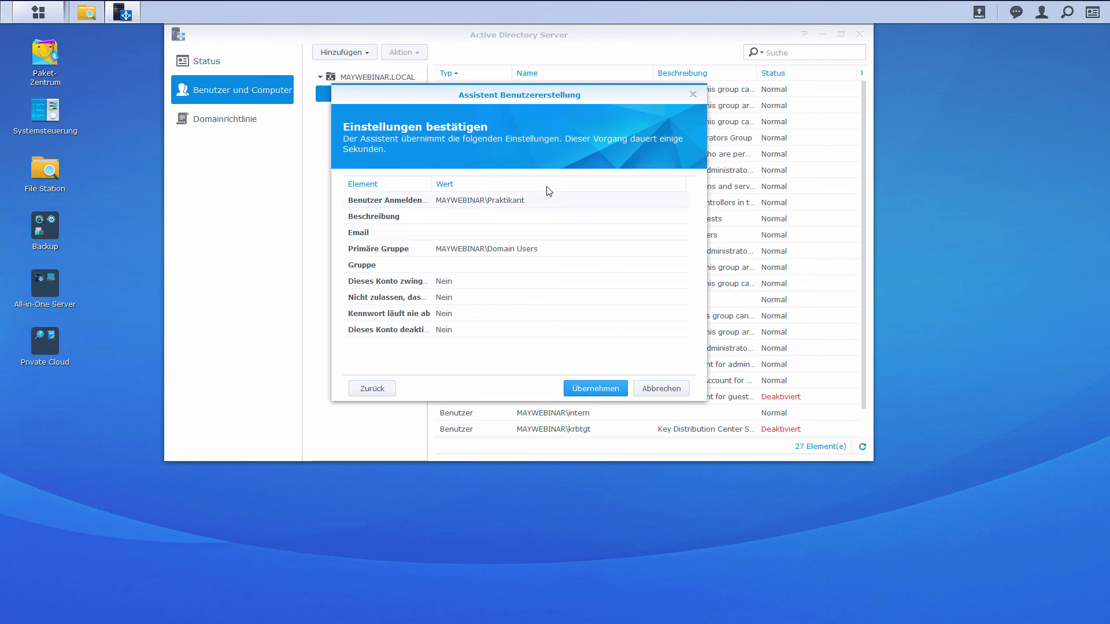
pyautogui.click(602, 393)
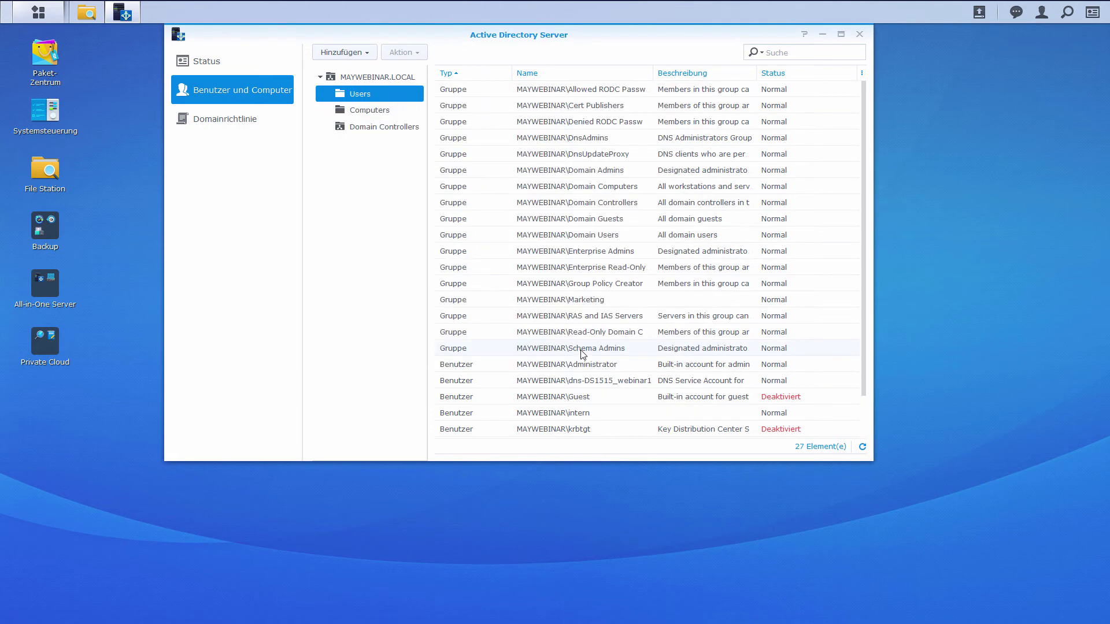
pyautogui.click(485, 74)
pyautogui.click(485, 204)
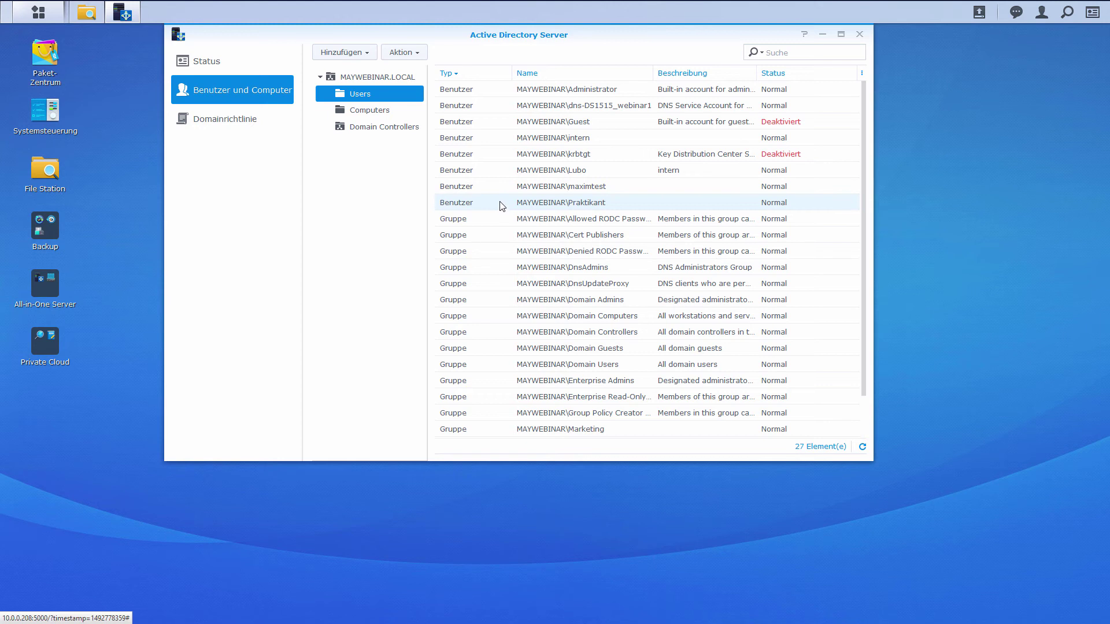
pyautogui.rightClick(497, 202)
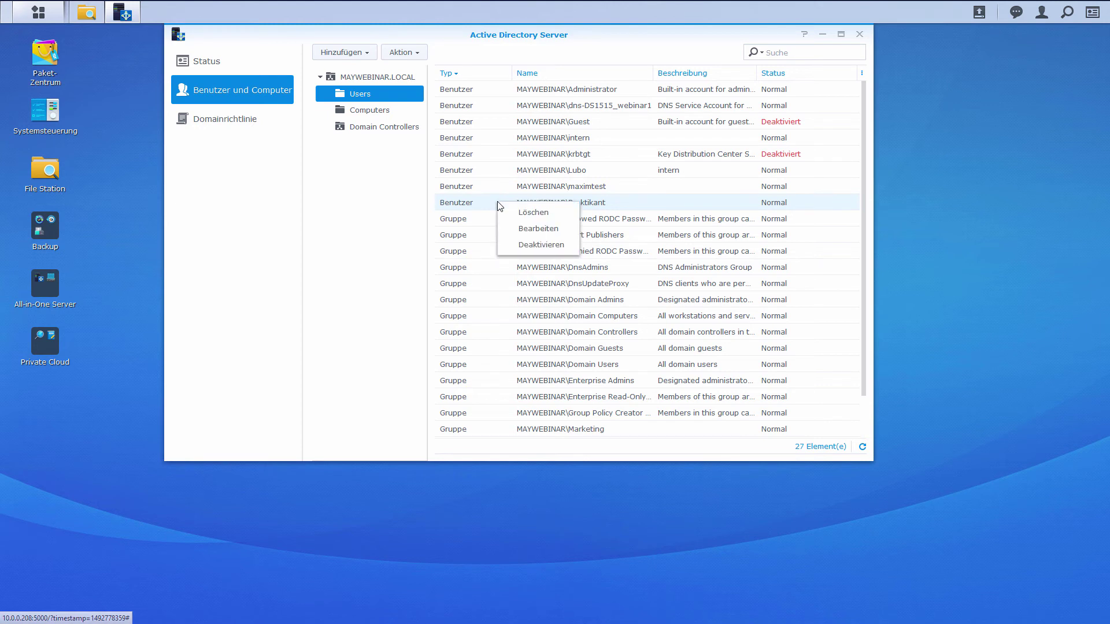
pyautogui.click(521, 230)
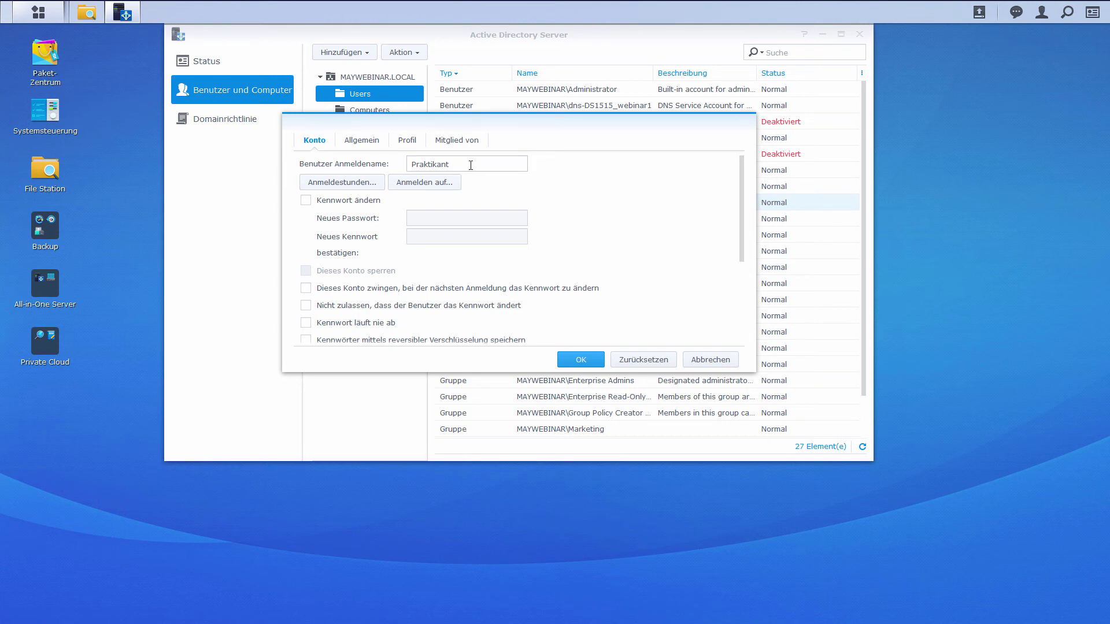
pyautogui.click(354, 183)
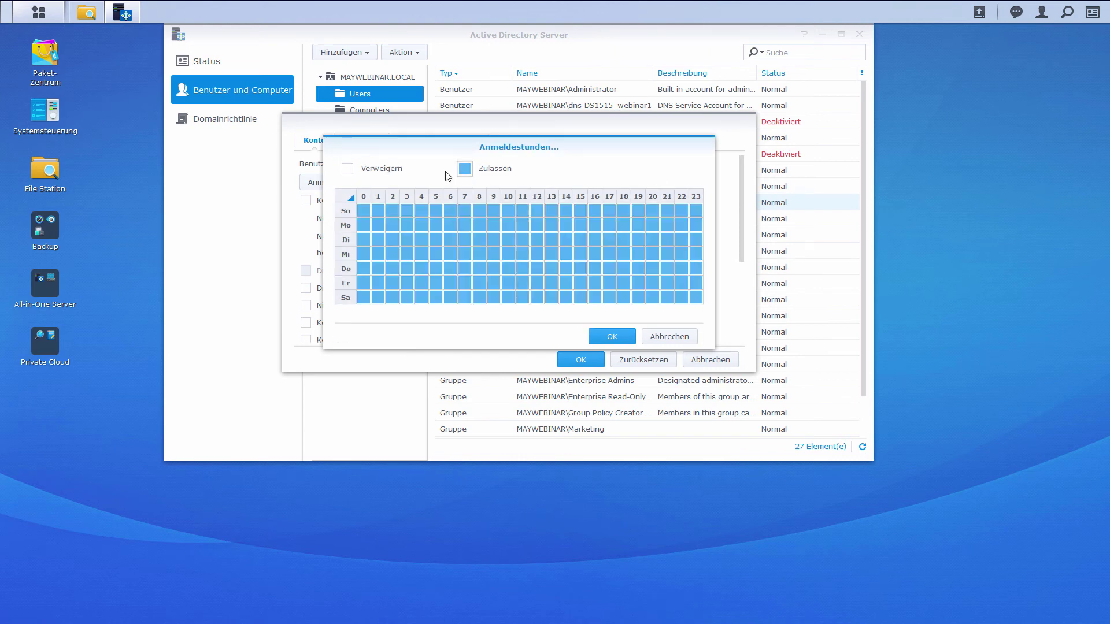
# - Deny all logon hours, then allow only Monday–Friday from 8 to 16 and confirm
pyautogui.click(348, 170)
pyautogui.click(349, 196)
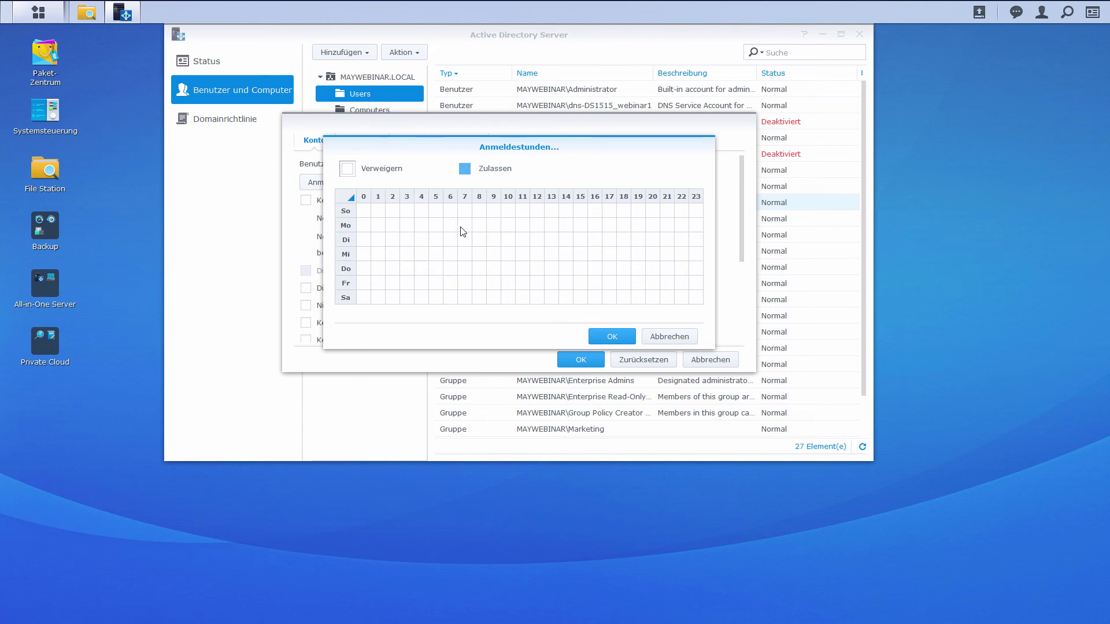
pyautogui.click(464, 168)
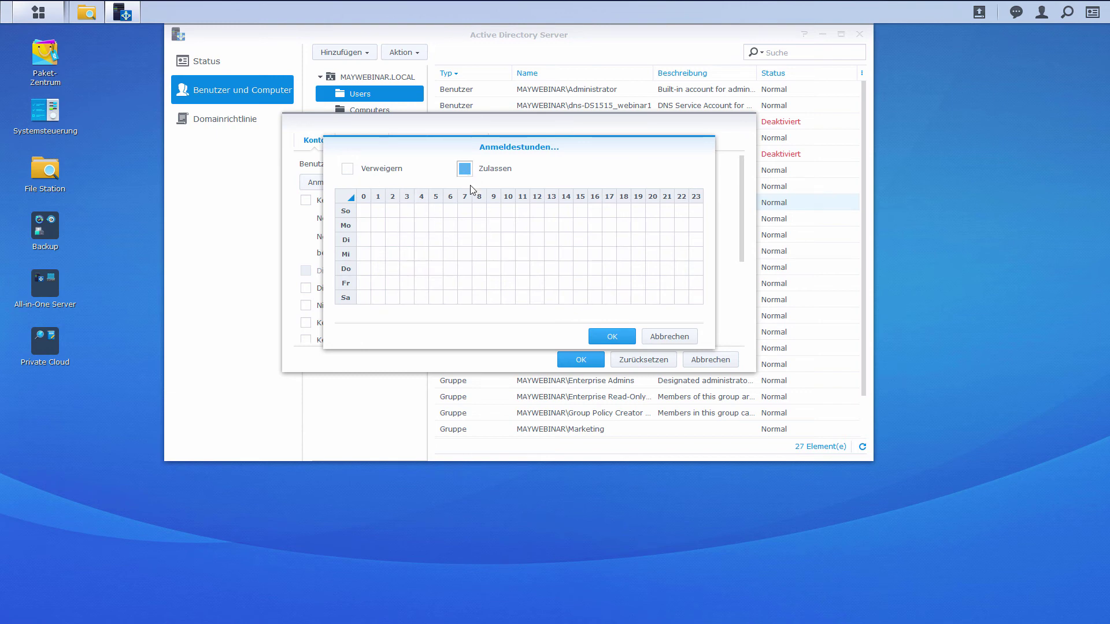
pyautogui.click(482, 232)
pyautogui.moveTo(523, 232)
pyautogui.mouseDown()
pyautogui.moveTo(612, 232)
pyautogui.moveTo(598, 289)
pyautogui.mouseUp()
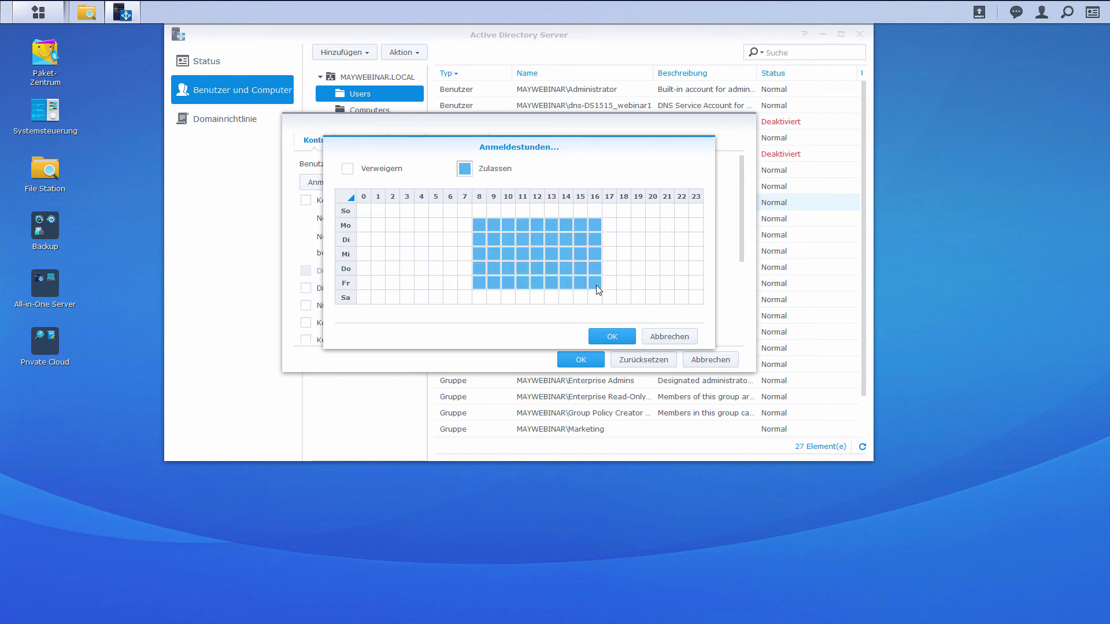
pyautogui.click(616, 339)
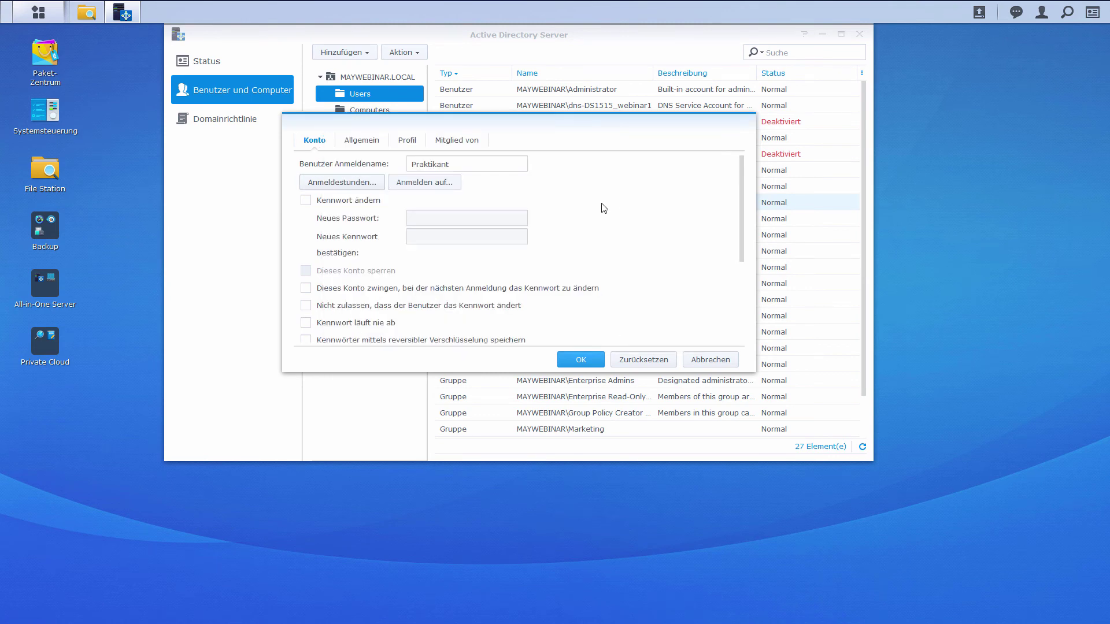
# - Turn on account expiry under Einstellung für Kontoablauf and set the date to 2017/8/31
pyautogui.scroll(-3, 604, 207)
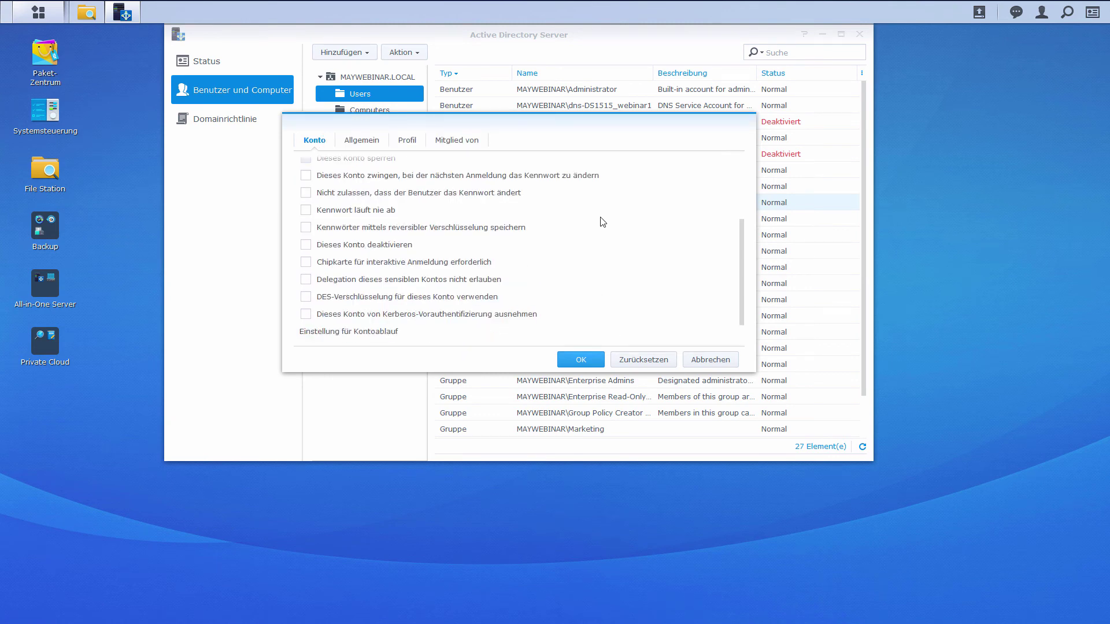
pyautogui.scroll(-2, 603, 222)
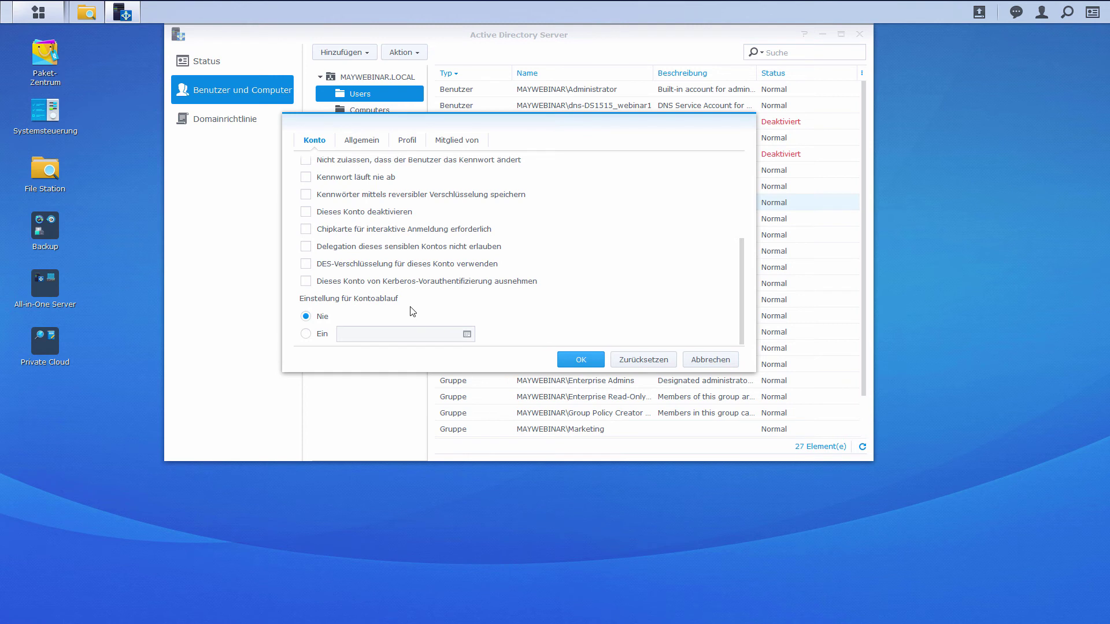
pyautogui.click(312, 335)
pyautogui.click(467, 334)
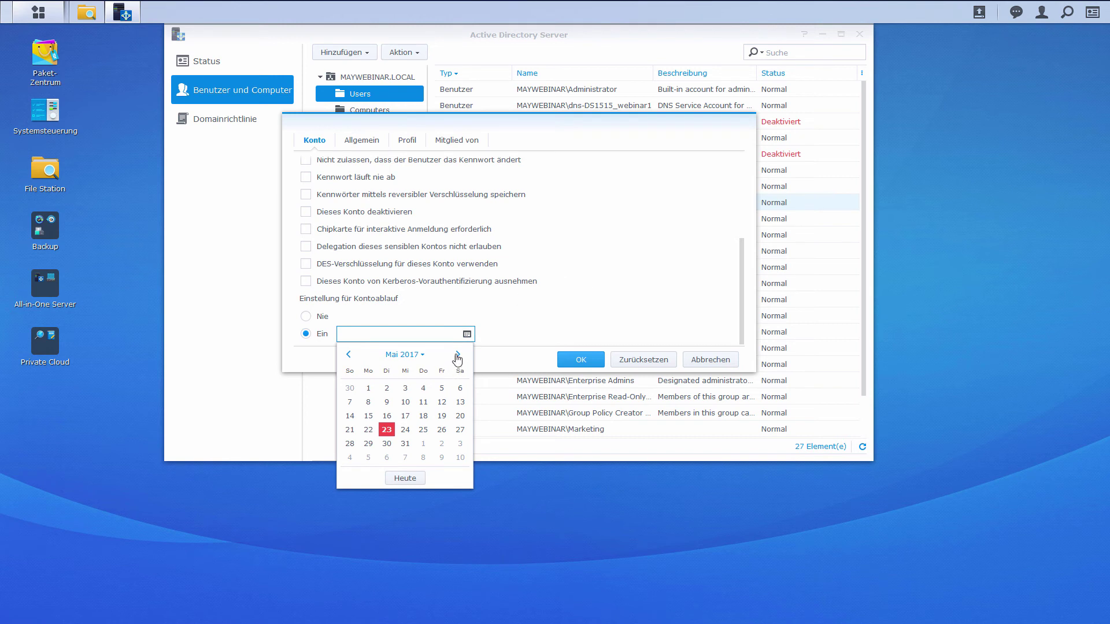
pyautogui.click(457, 356)
pyautogui.click(458, 355)
pyautogui.click(458, 355)
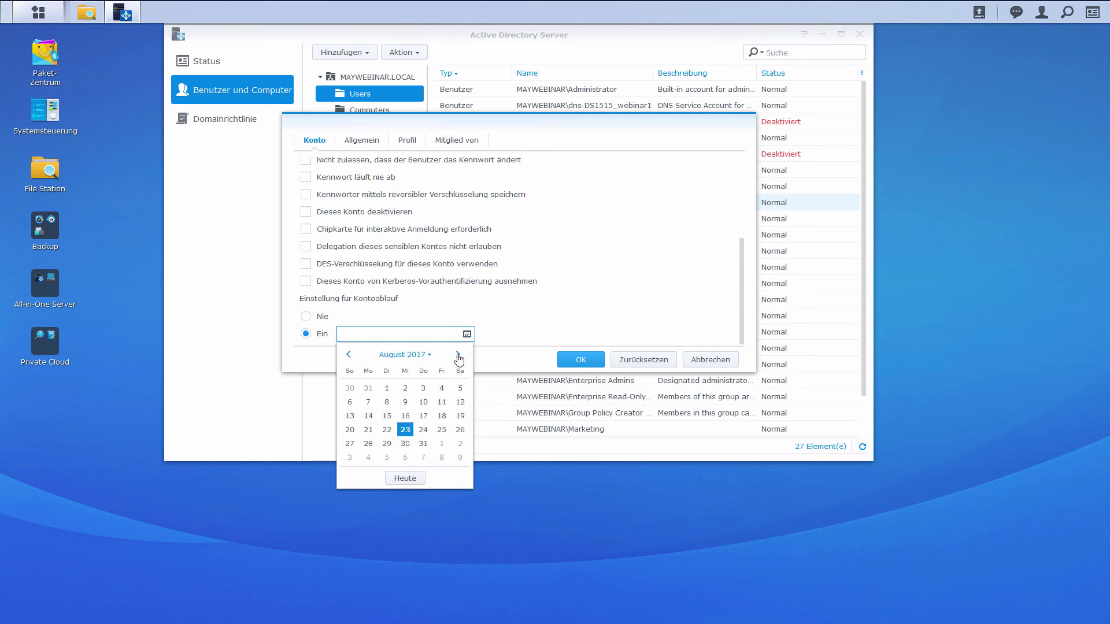
pyautogui.click(424, 444)
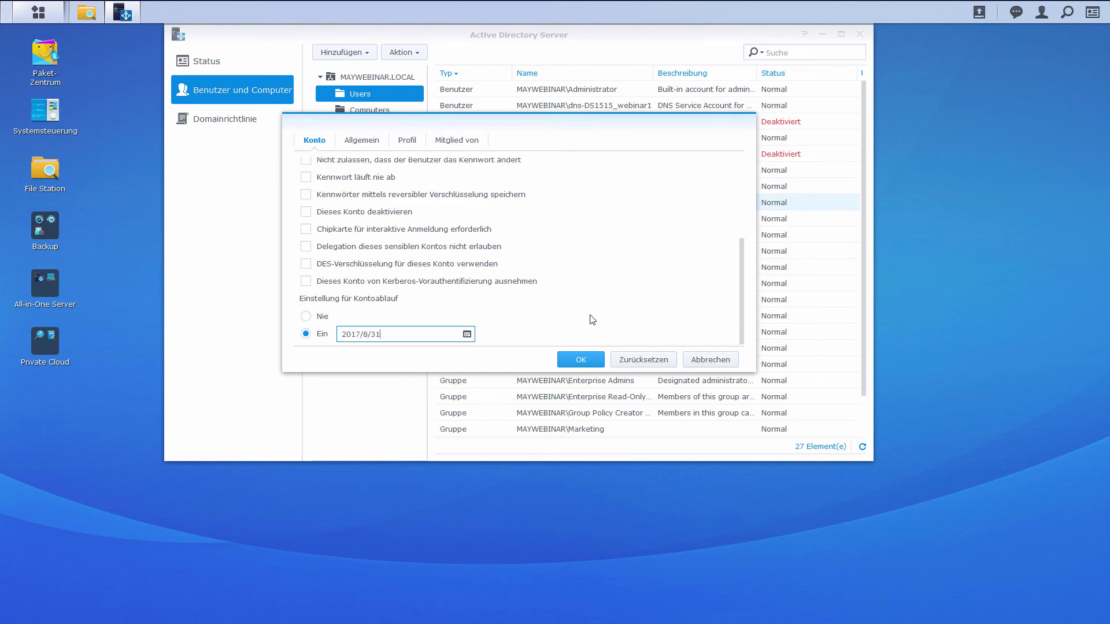
pyautogui.scroll(3, 619, 307)
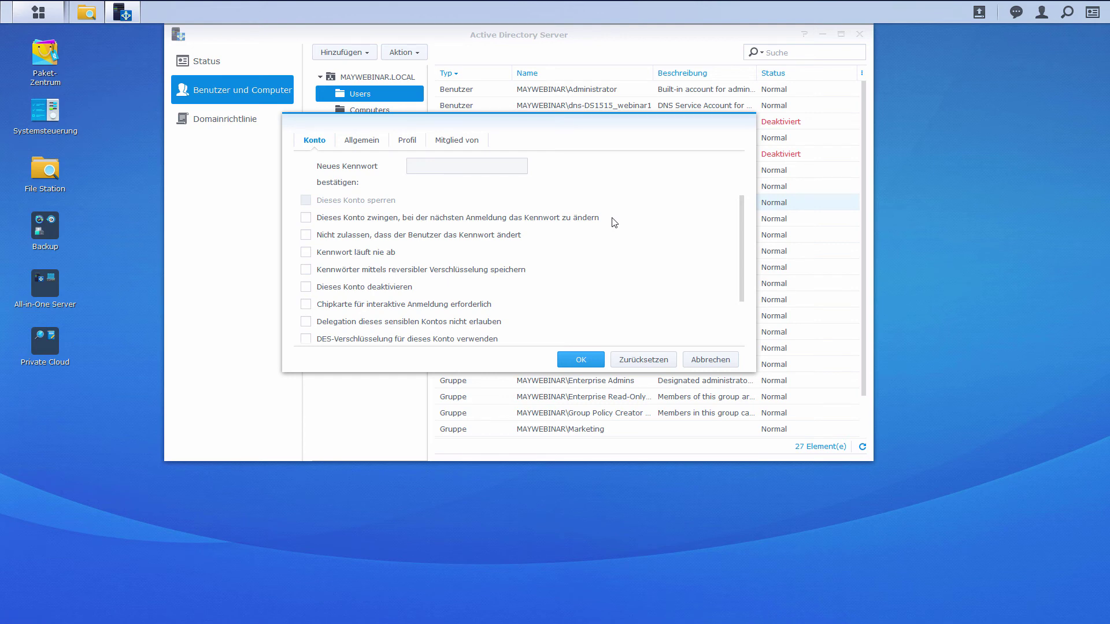
pyautogui.scroll(-1, 428, 263)
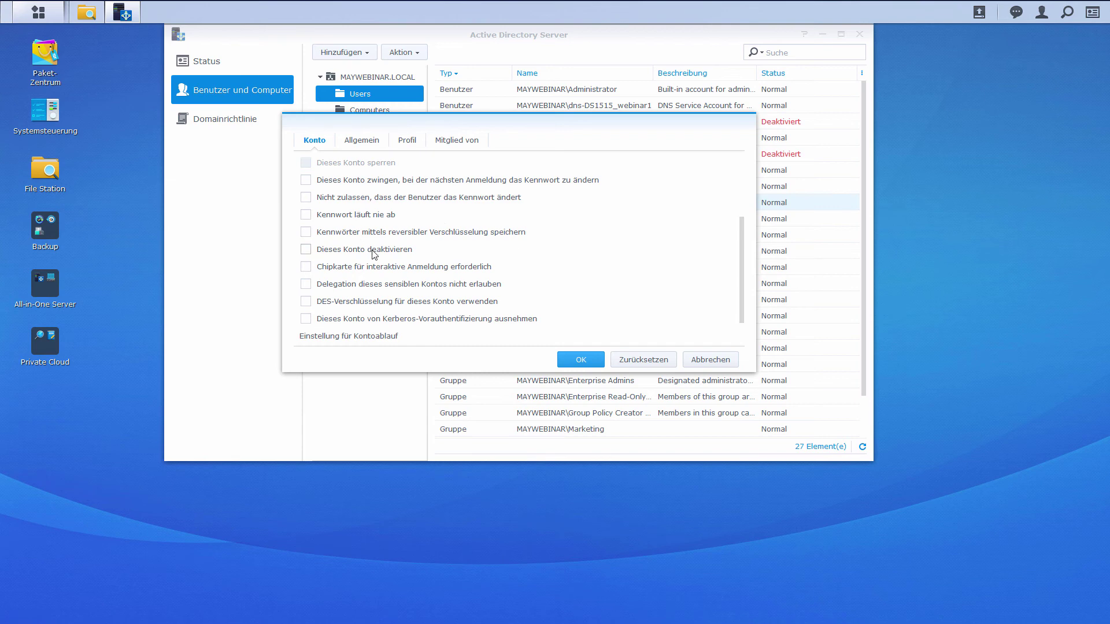
# - Go to Praktikant's Profil tab and Profil-Pfad field, then switch to File Station's Profiles share
pyautogui.click(374, 143)
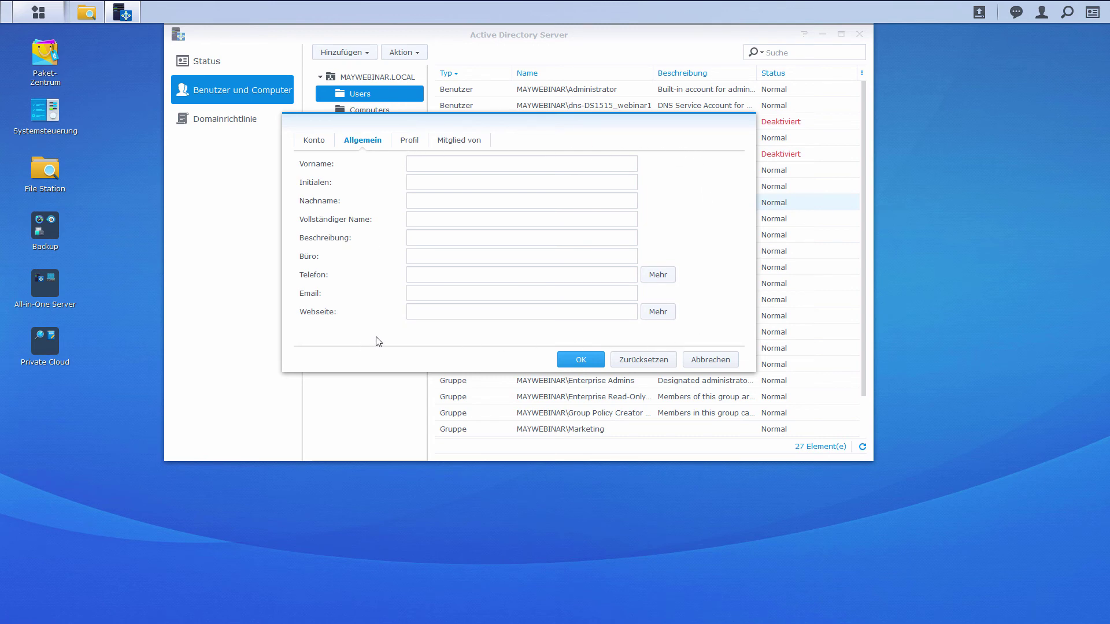
pyautogui.click(411, 143)
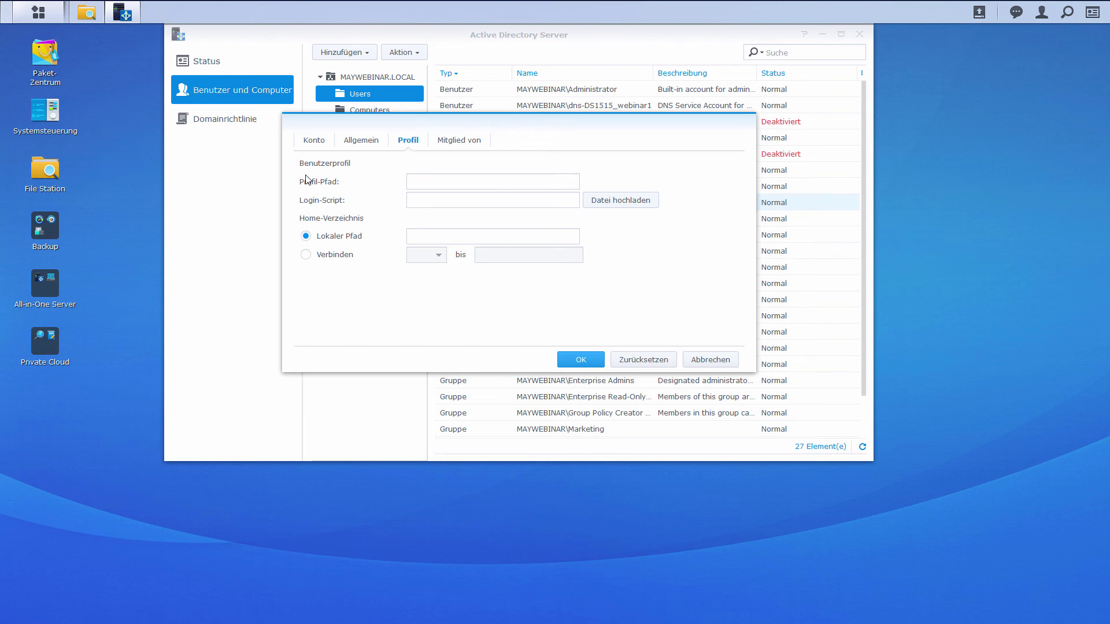
pyautogui.click(422, 185)
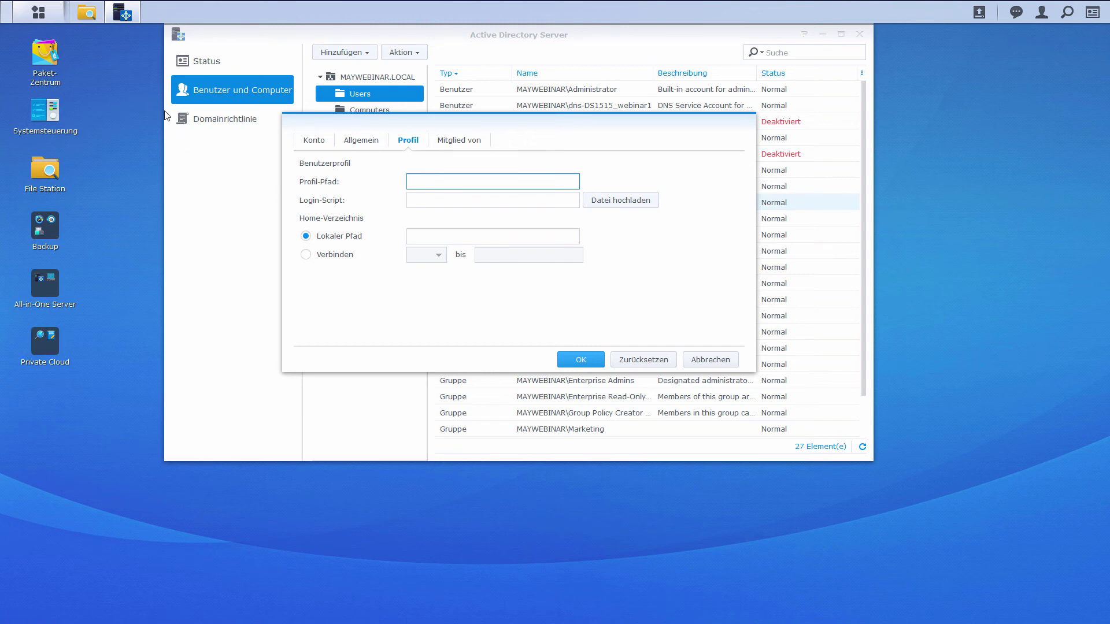
pyautogui.click(87, 12)
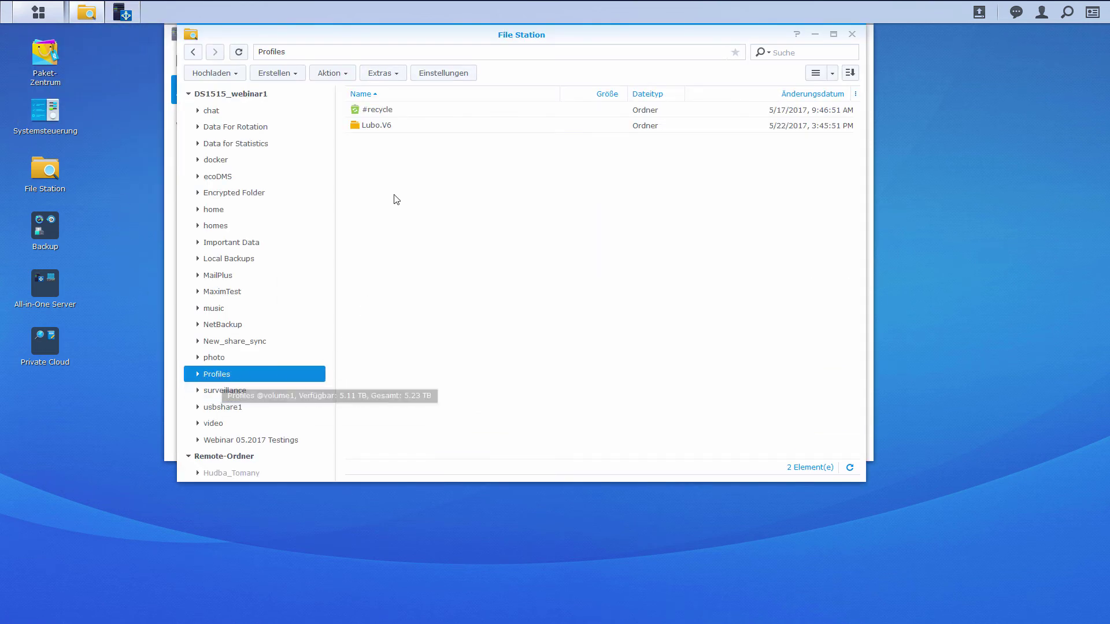
# - Open the Profiles shared folder's properties on the Genehmigung tab
pyautogui.click(392, 74)
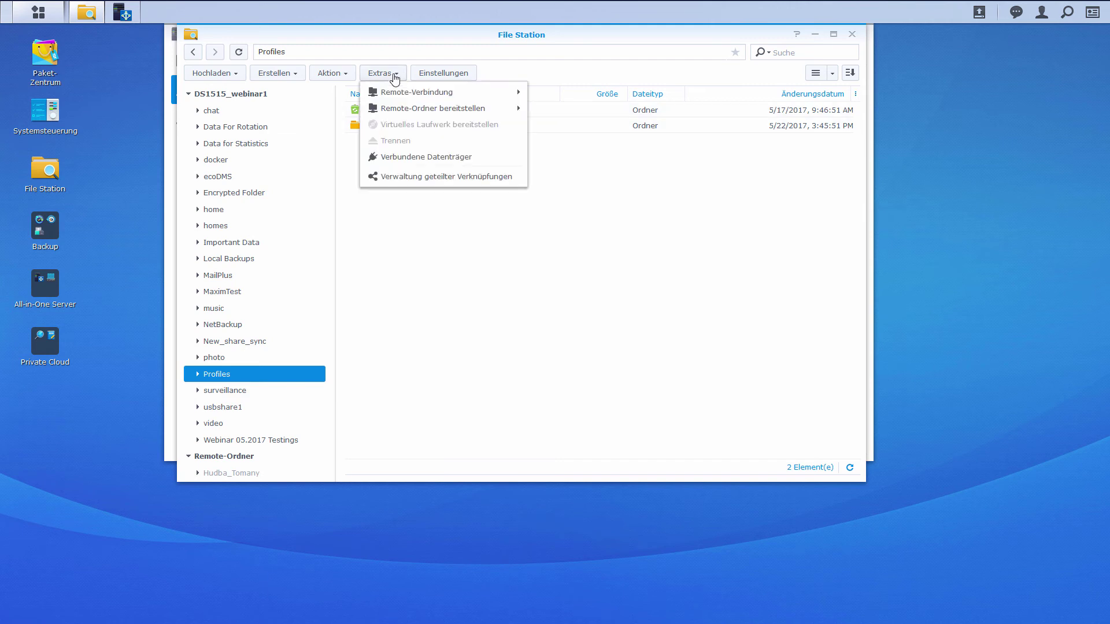
pyautogui.click(336, 358)
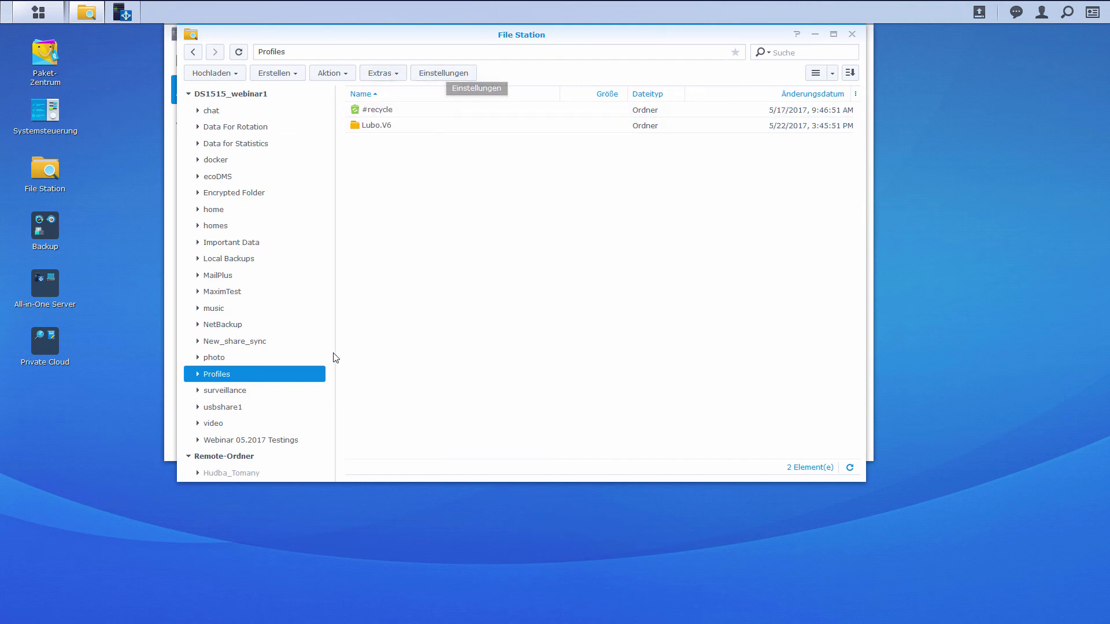
pyautogui.rightClick(302, 377)
pyautogui.press('Return')
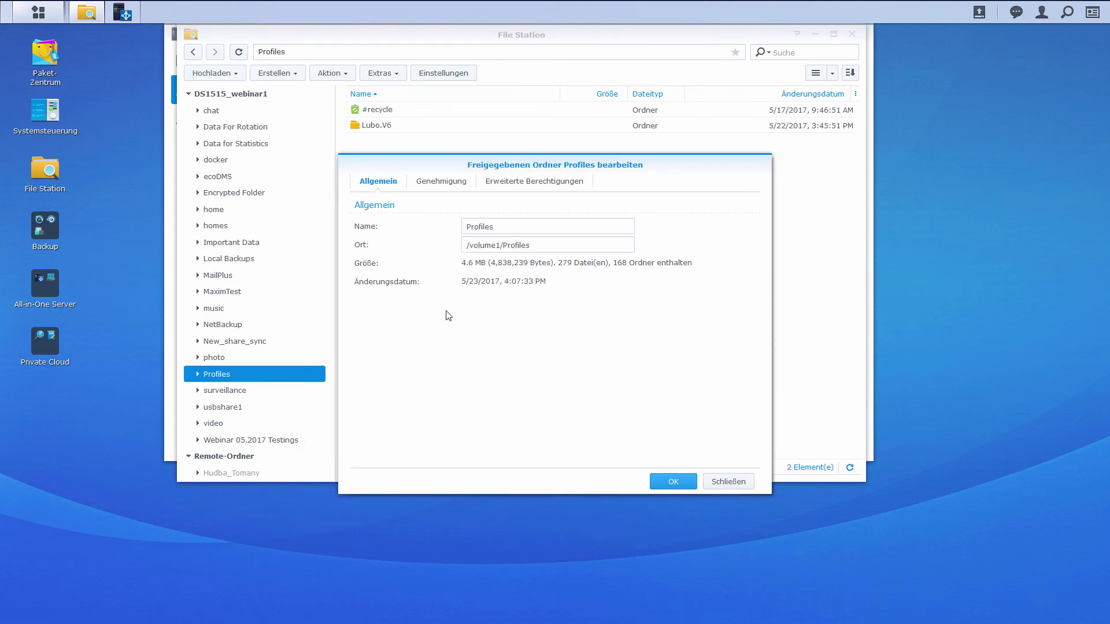
pyautogui.click(443, 184)
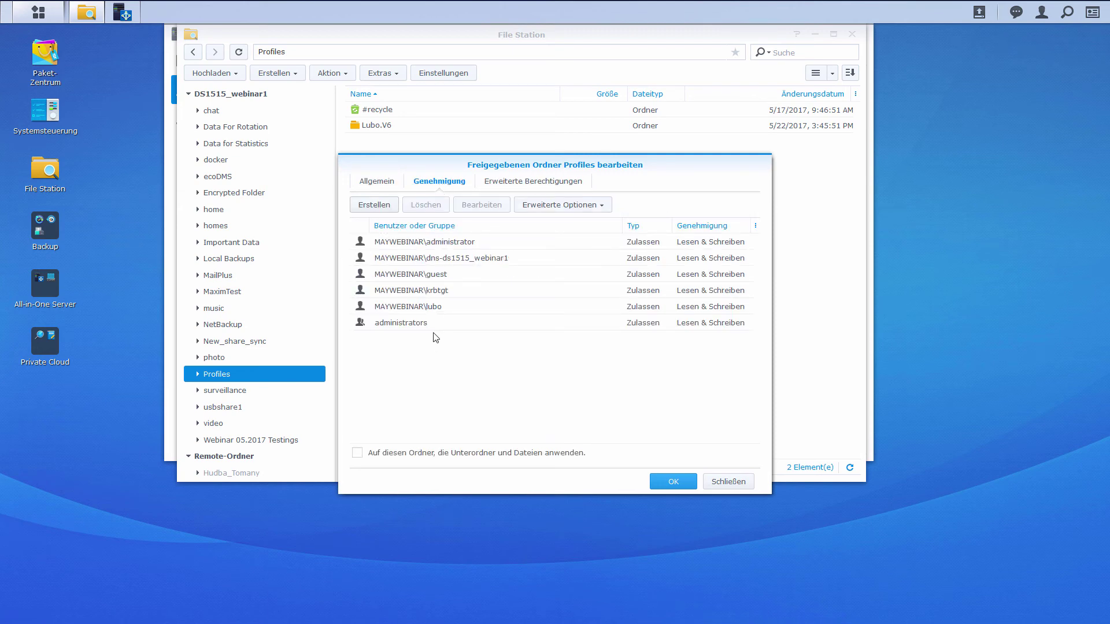
# - Add an Allow permission with Lesen and Schreiben for MAYWEBINAR\Praktikant and save
pyautogui.click(375, 206)
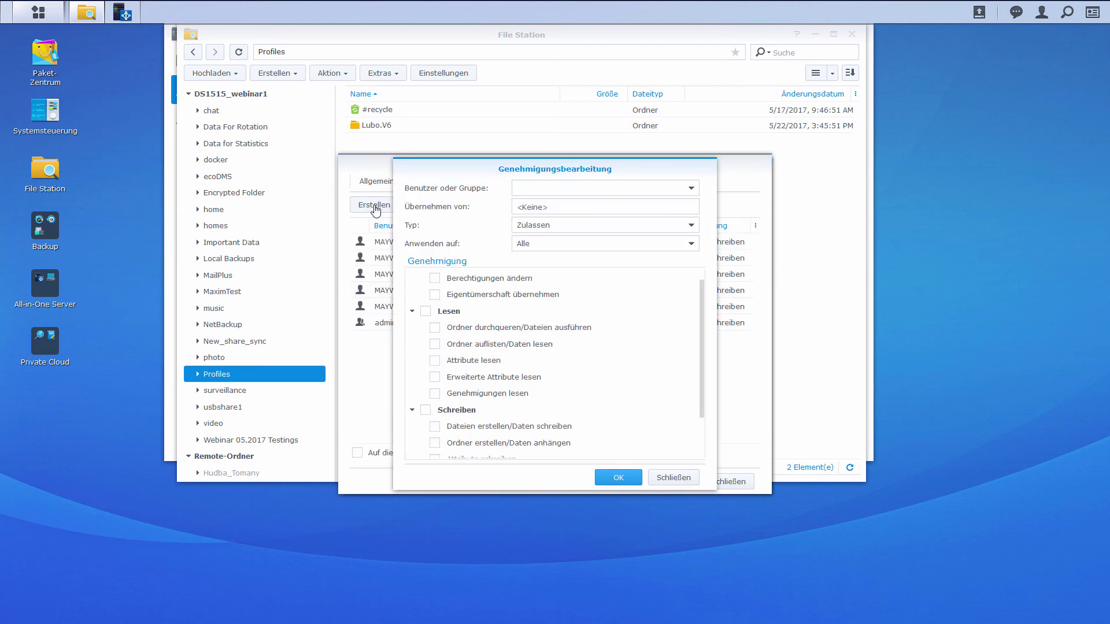
pyautogui.click(425, 315)
pyautogui.click(425, 411)
pyautogui.scroll(-1, 425, 413)
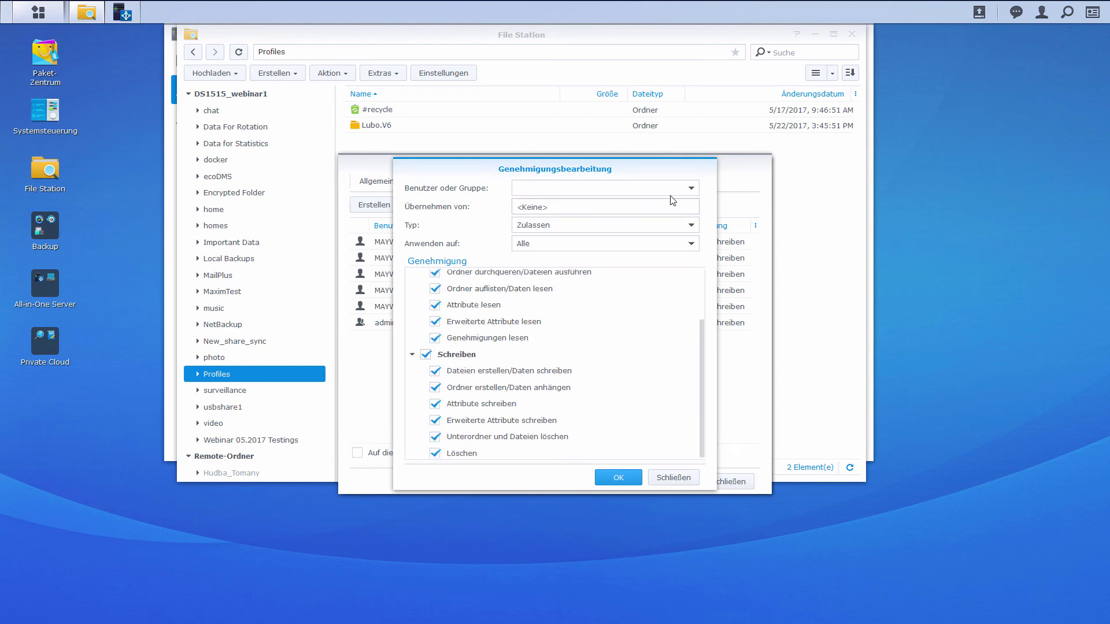
pyautogui.click(691, 188)
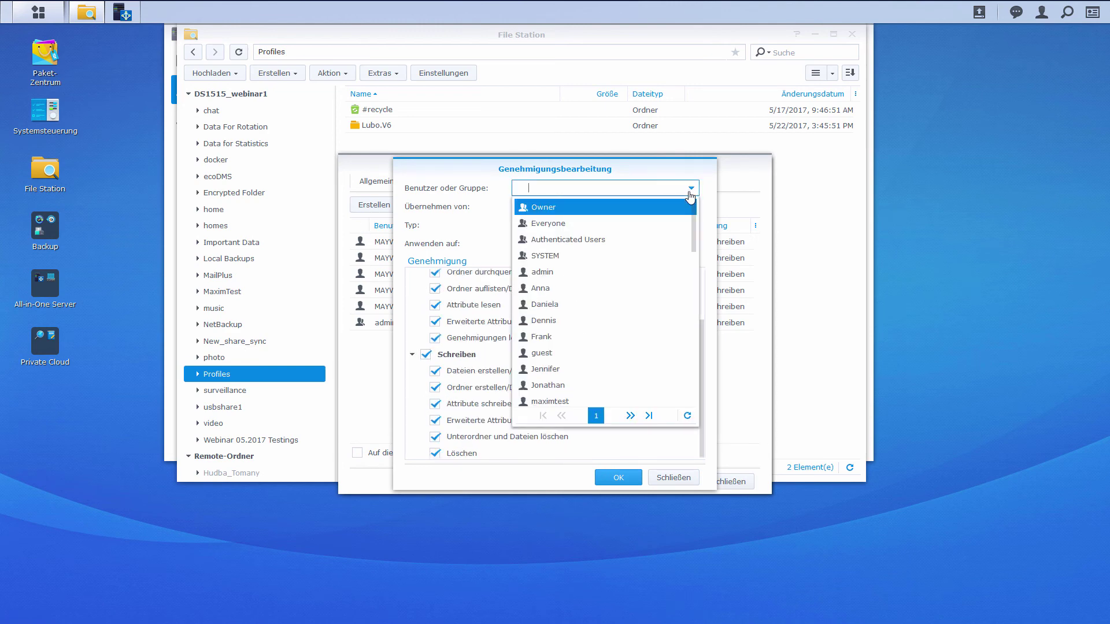
pyautogui.click(630, 416)
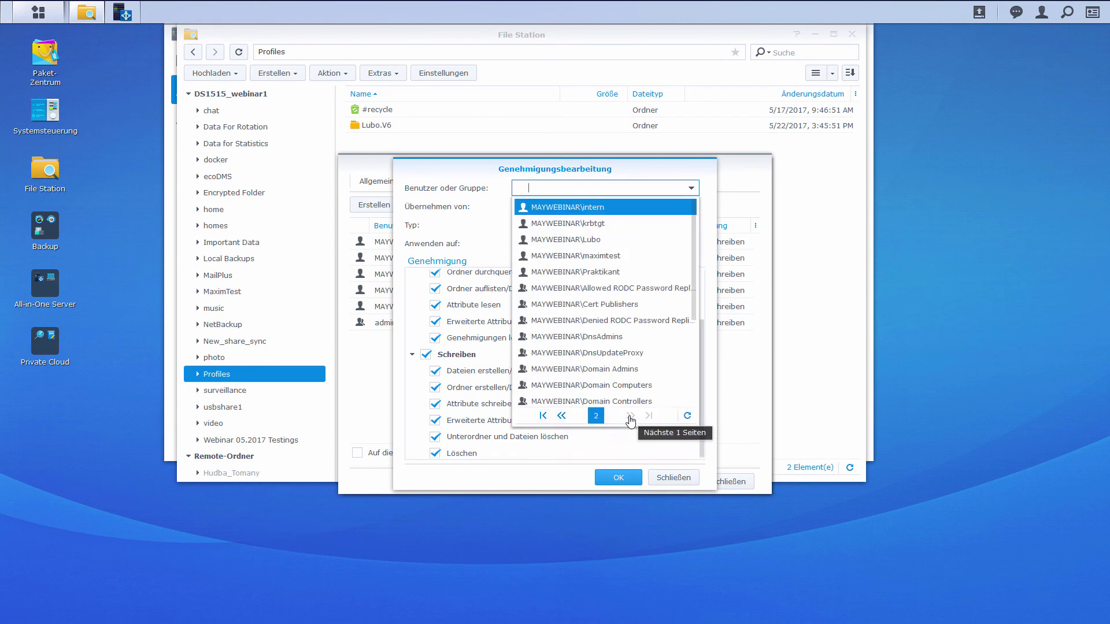
pyautogui.click(630, 272)
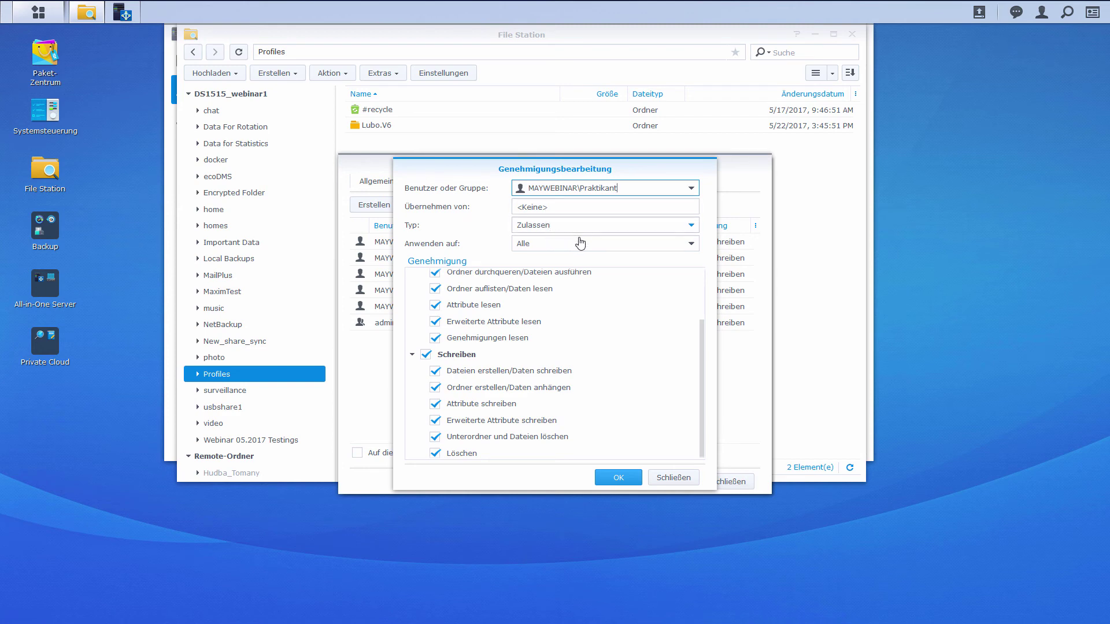
pyautogui.click(618, 477)
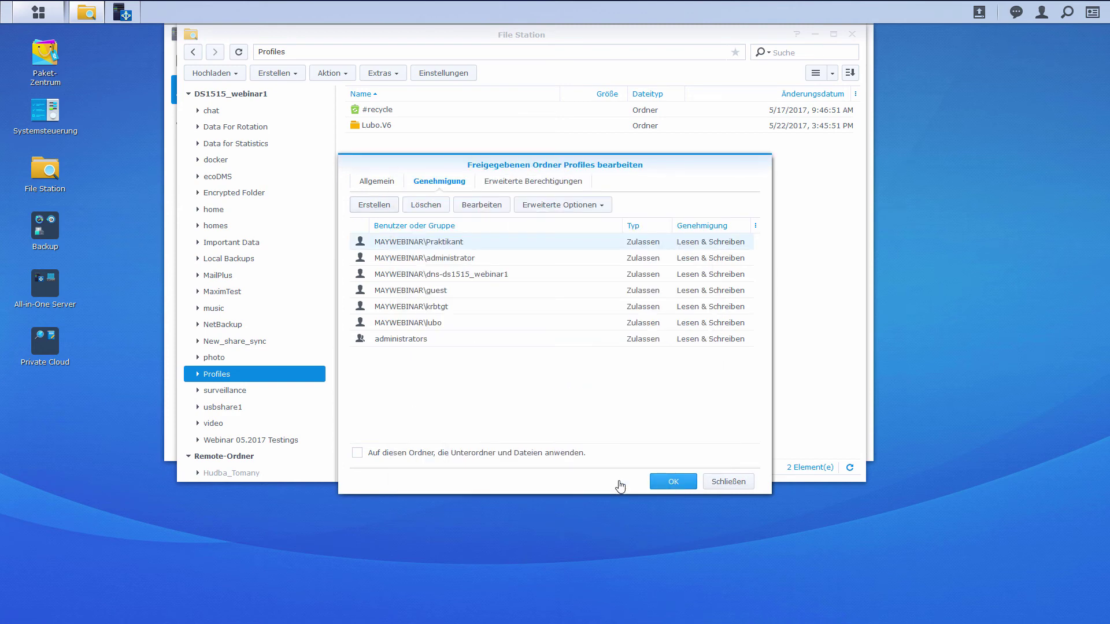
pyautogui.click(672, 484)
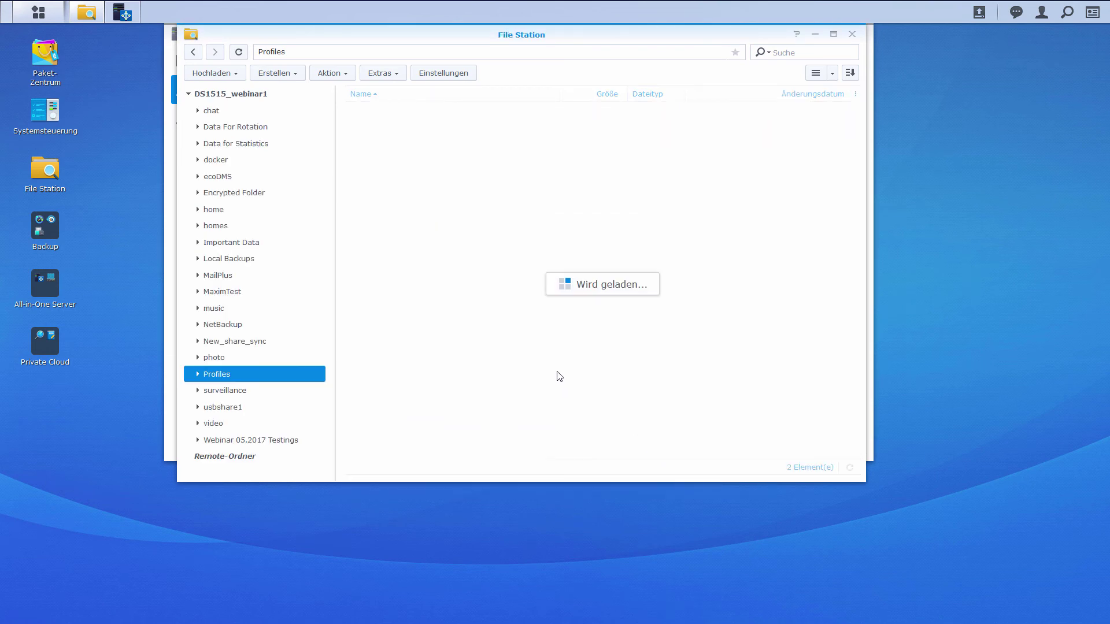
# - Set Praktikant's Profil-Pfad to \\10.0.0.208\Profiles\Praktikant
pyautogui.click(815, 34)
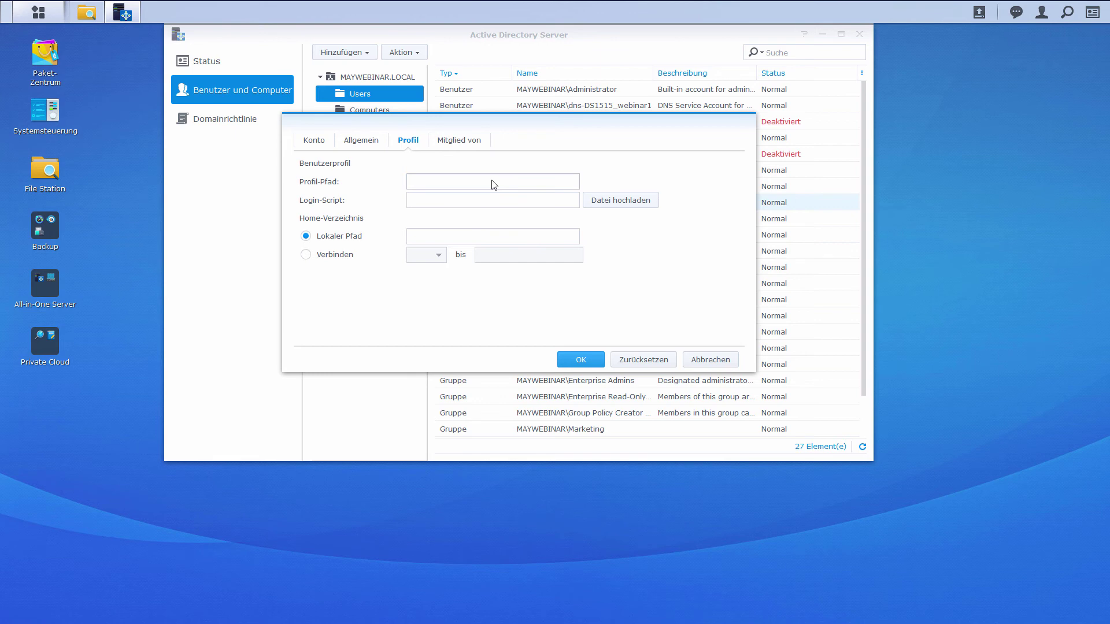
pyautogui.click(492, 181)
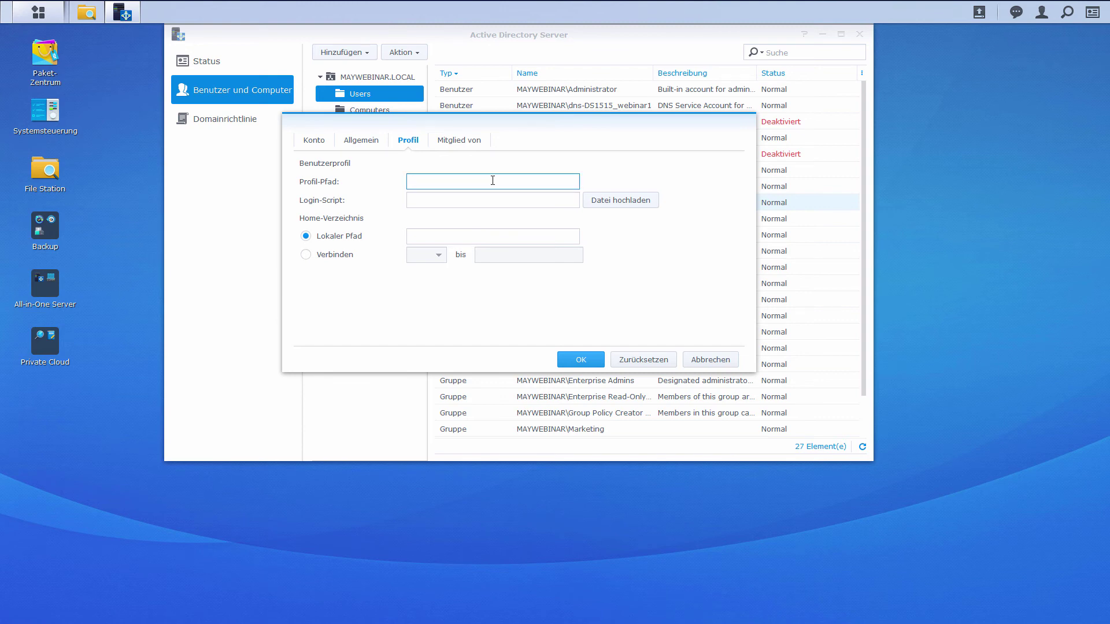
pyautogui.write('\\\\10.0.0.208\\Profiles\\')
pyautogui.write('Praktikant')
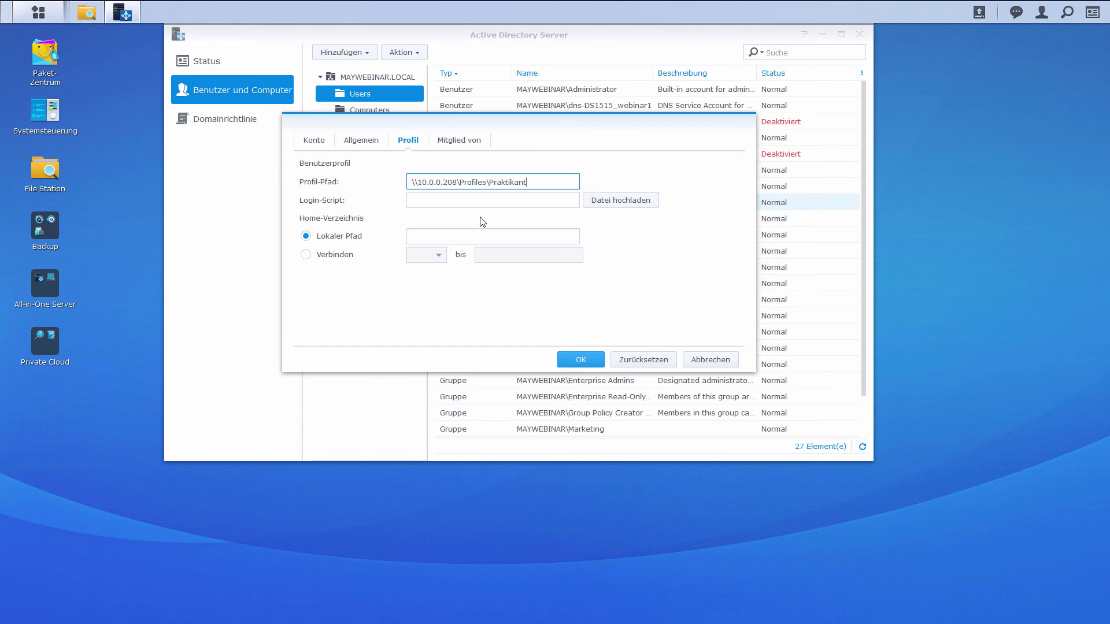
# - Connect the home folder as drive H: to \\10.0.0.208\home
pyautogui.click(305, 255)
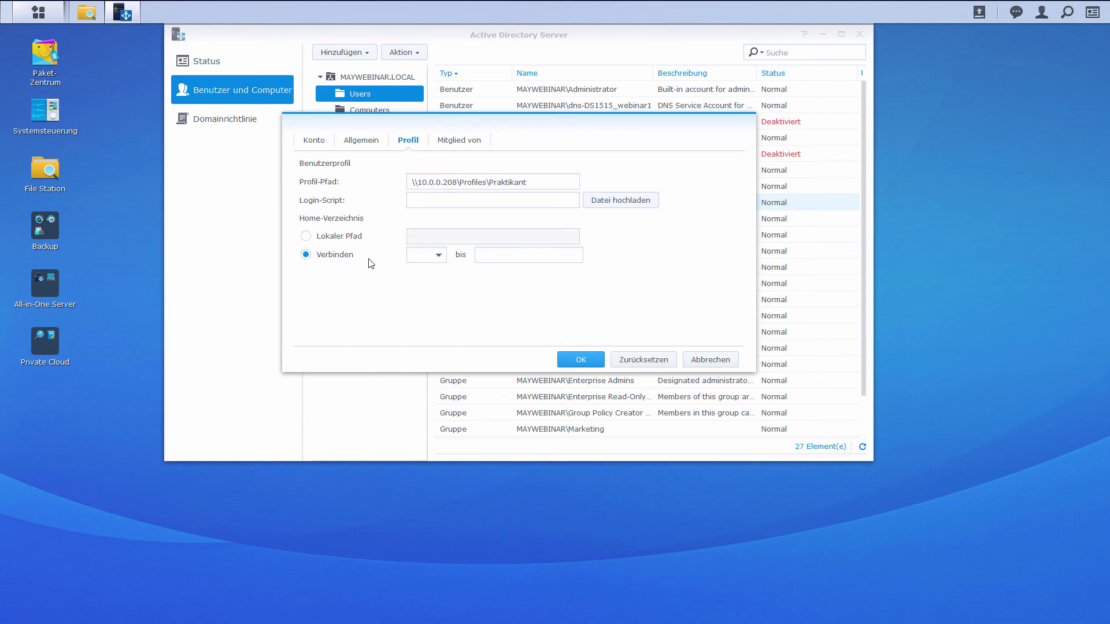
pyautogui.click(438, 255)
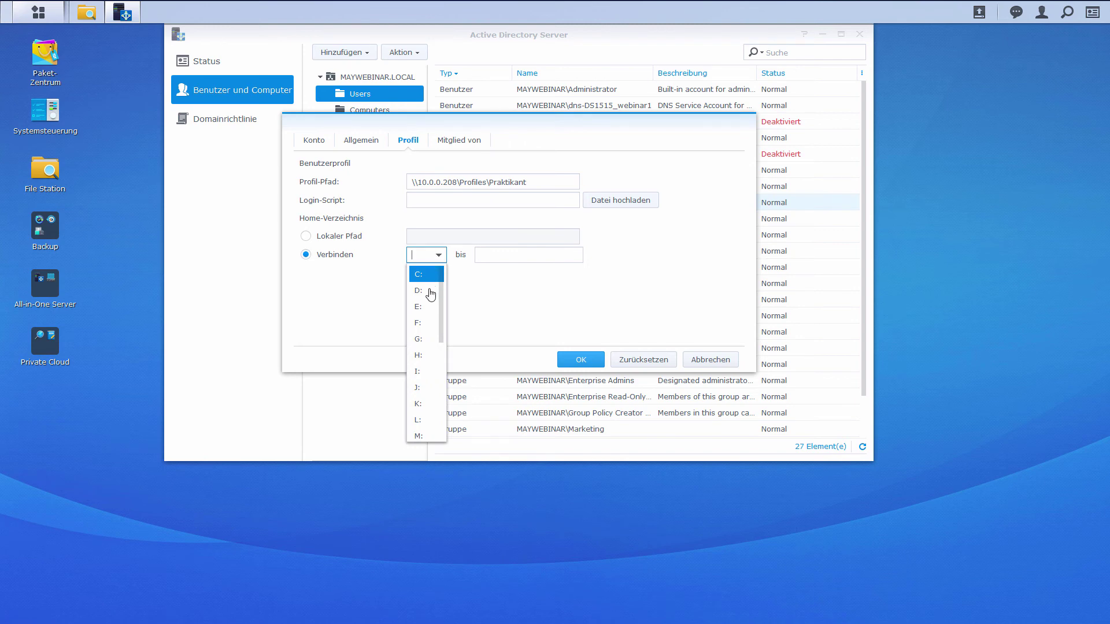
pyautogui.click(424, 357)
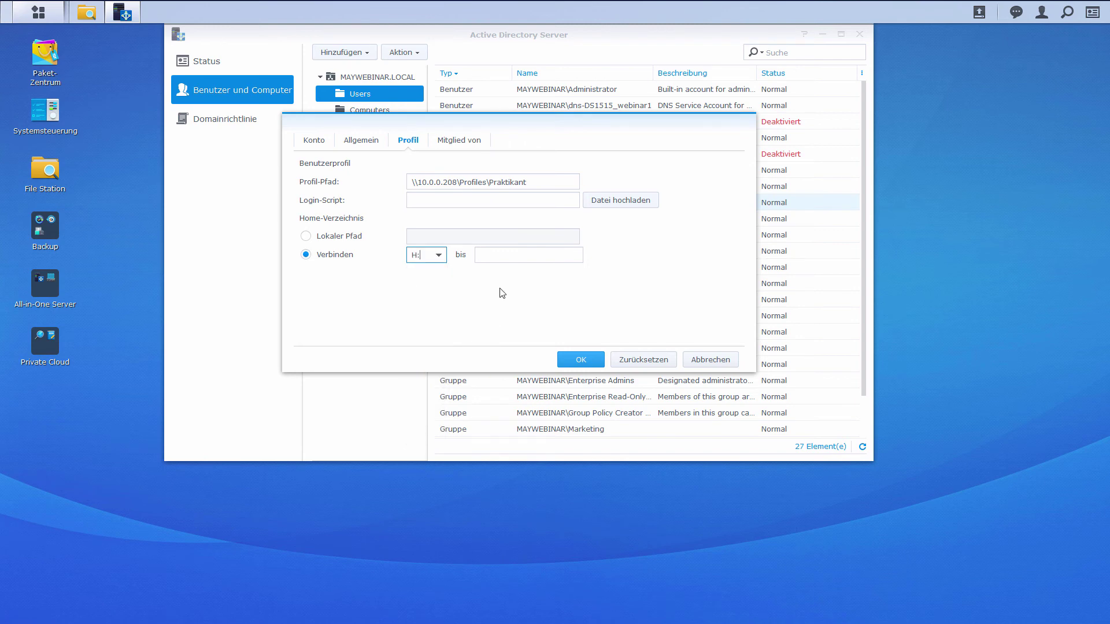
pyautogui.click(509, 254)
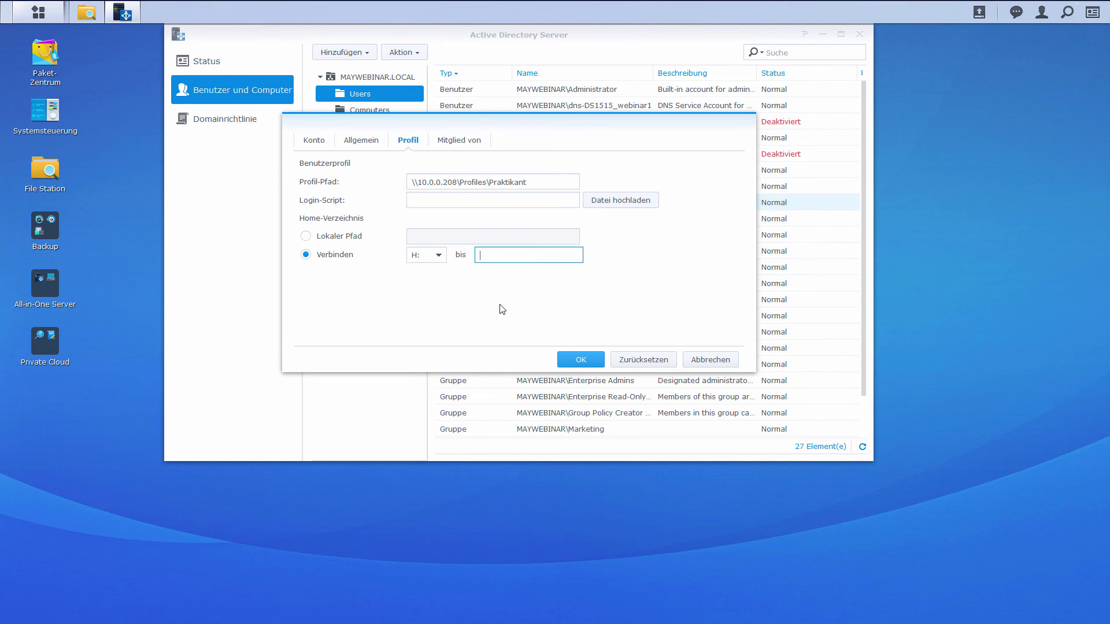
pyautogui.write('\\\\10.0.0.208\\Profiles\\')
pyautogui.moveTo(558, 255)
pyautogui.mouseDown()
pyautogui.moveTo(525, 256)
pyautogui.moveTo(544, 258)
pyautogui.mouseUp()
pyautogui.write('home')
# - Keep Home-Dienst für Domain-Benutzer aktivieren ticked under Domain/LDAP > Domainbenutzer > Benutzerbasis and confirm
pyautogui.click(51, 114)
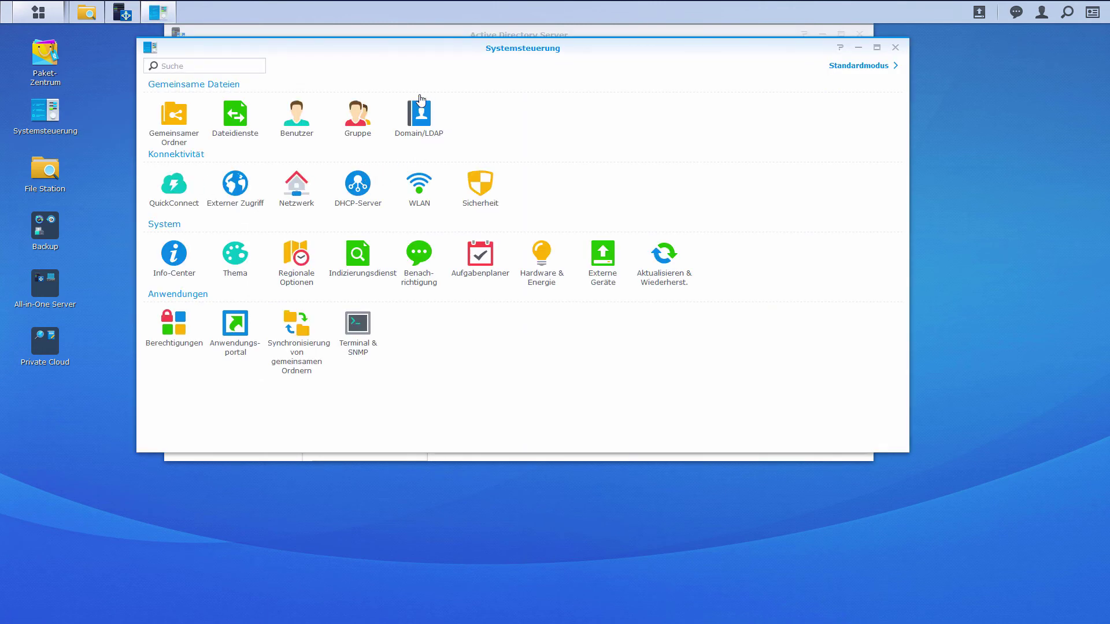
pyautogui.click(421, 116)
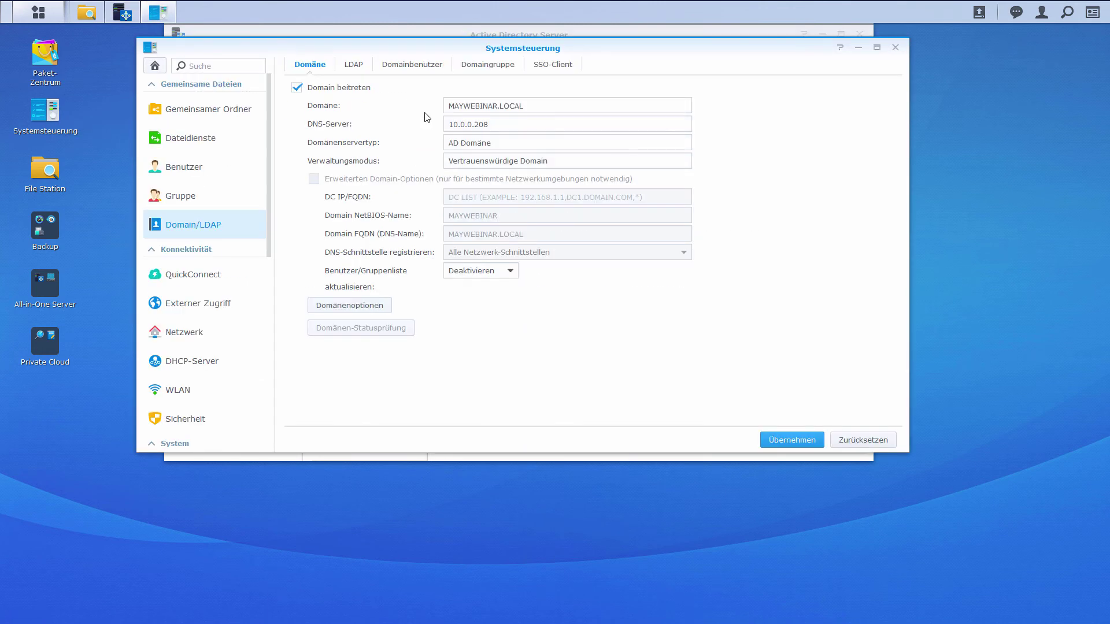
pyautogui.click(413, 70)
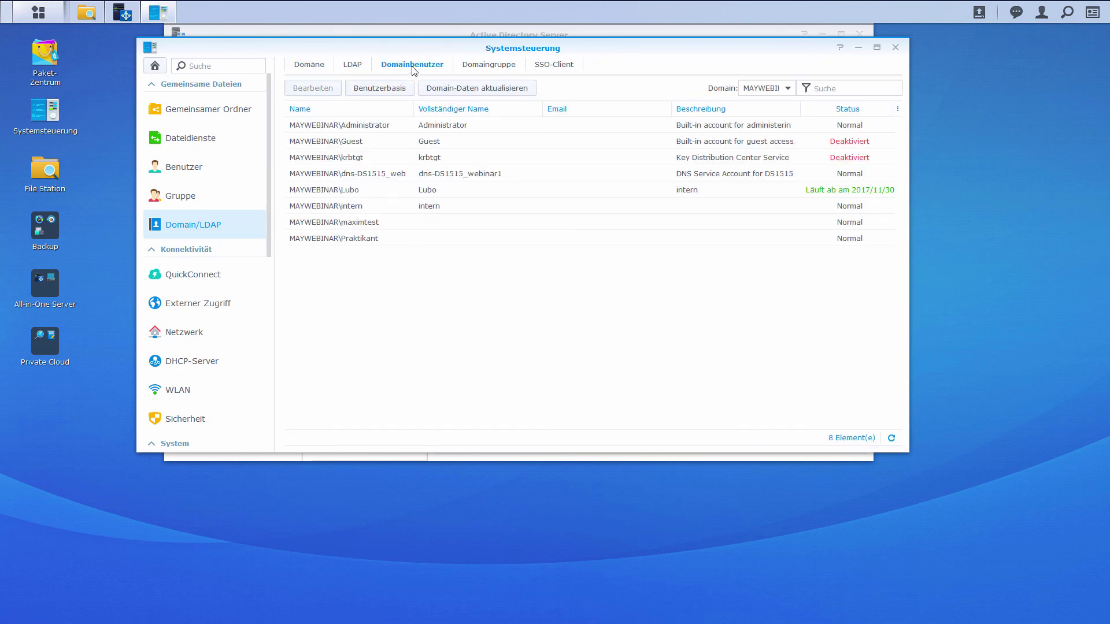
pyautogui.click(389, 89)
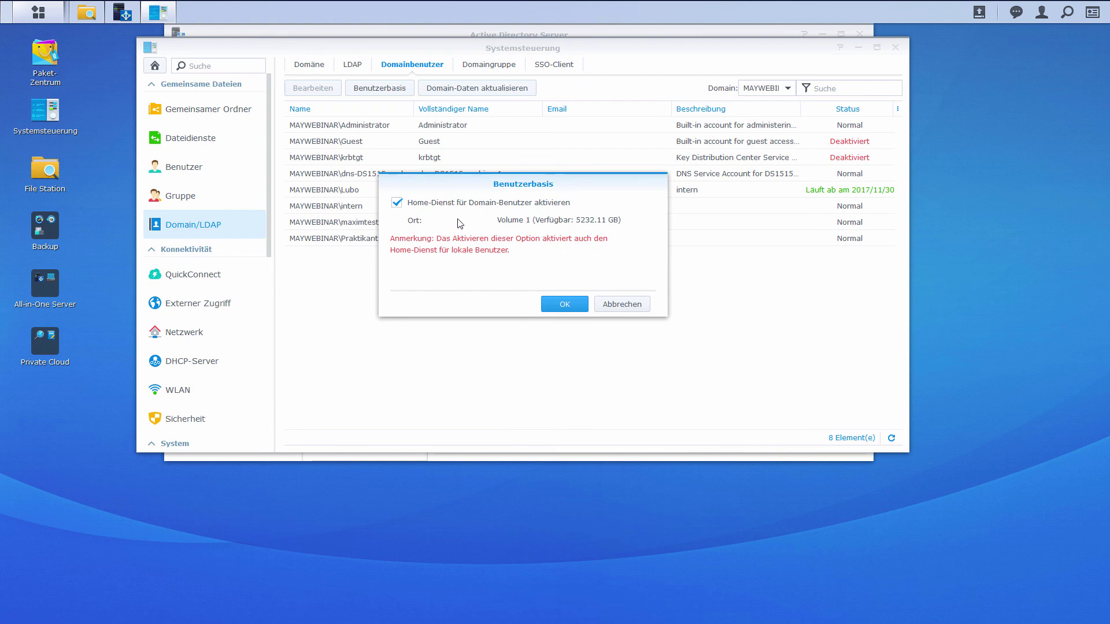
pyautogui.click(564, 305)
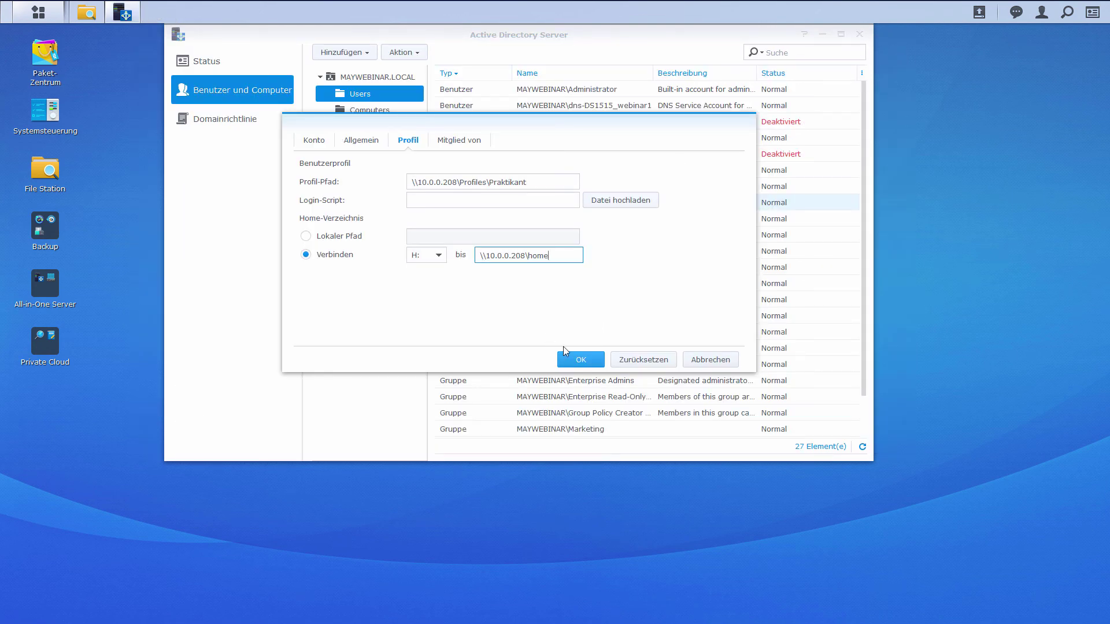
# - Confirm Praktikant's Profil dialog with OK to store the profile path and H: drive
pyautogui.click(581, 361)
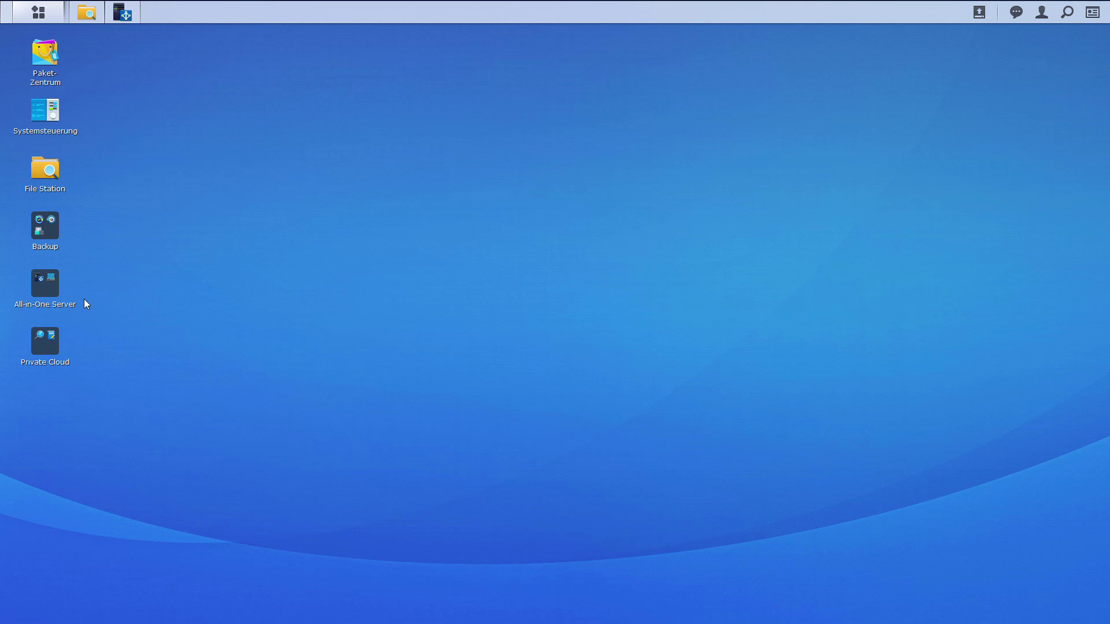
# - Launch Virtual Machine Manager from All-in-One Server and connect to the Win10_Pro VM console
pyautogui.click(54, 295)
pyautogui.click(165, 281)
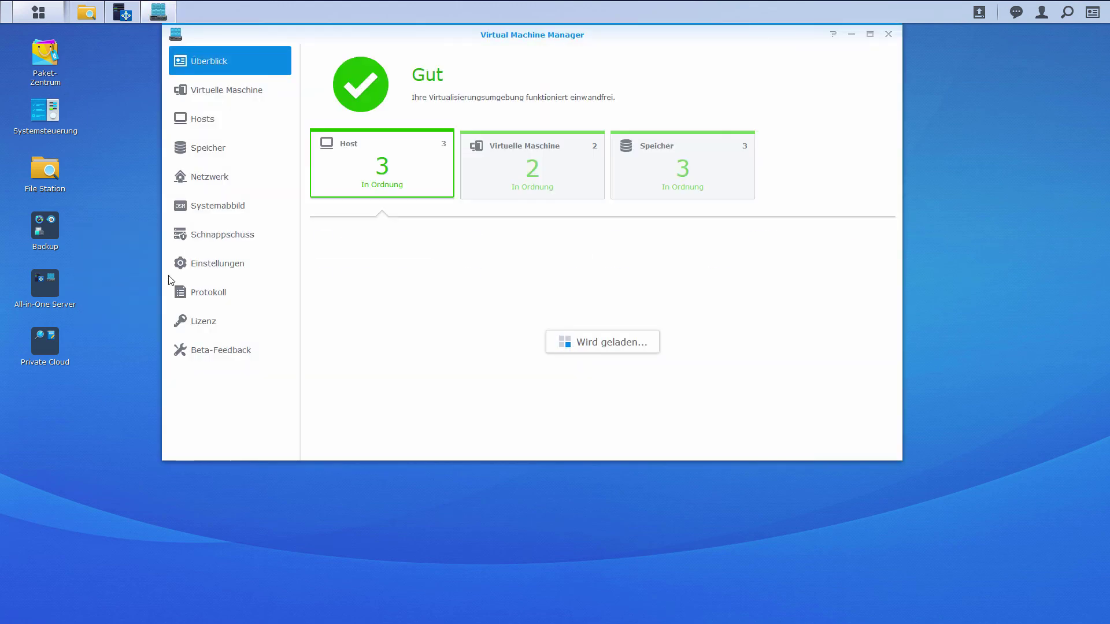
pyautogui.click(234, 100)
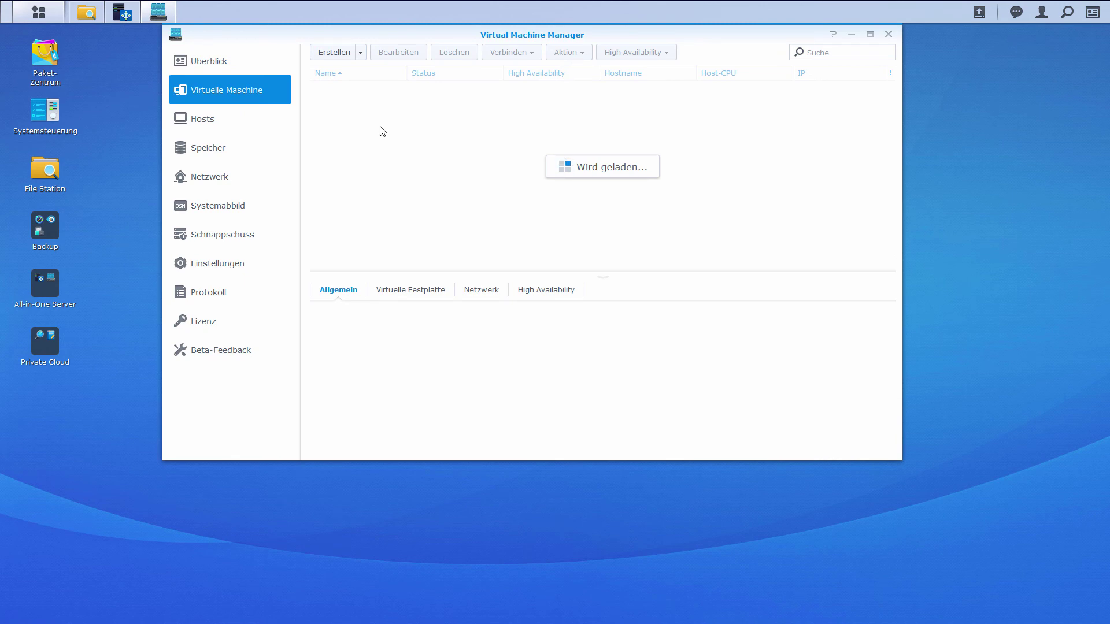
pyautogui.click(377, 107)
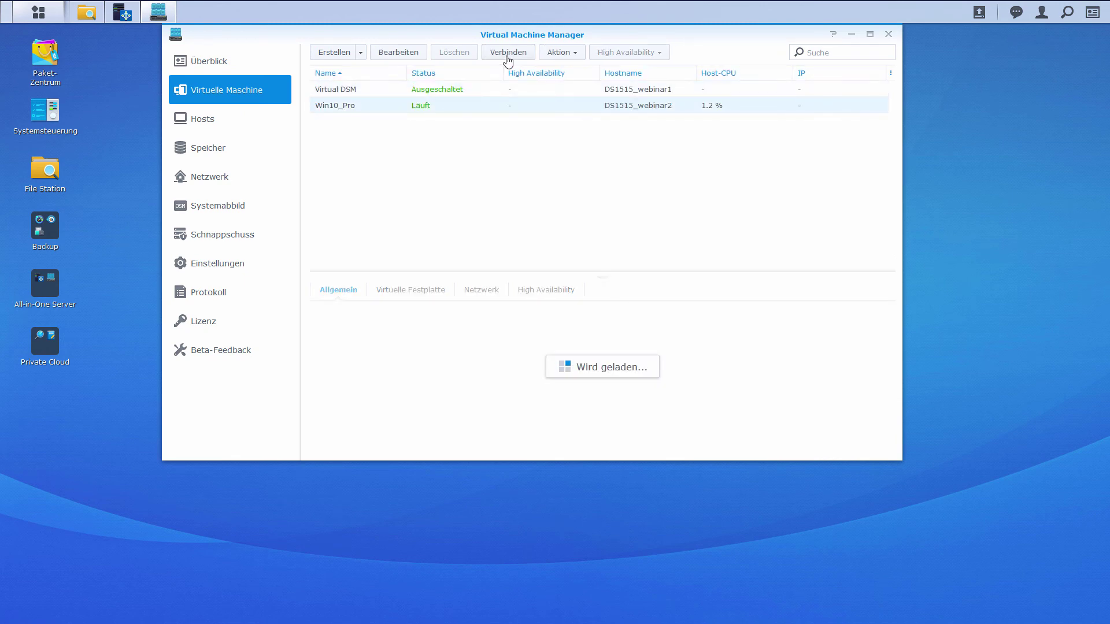
pyautogui.click(508, 56)
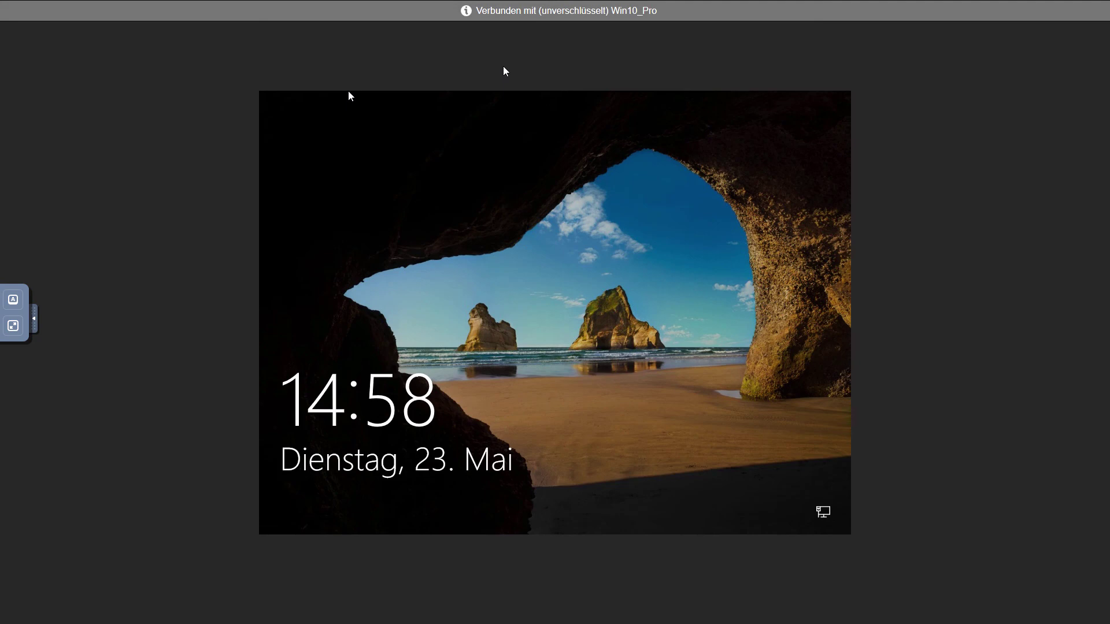
# - Log into Windows 10 as MAYWEBINAR\Praktikant with the account password and locate home (H:) in Dieser PC
pyautogui.click(460, 314)
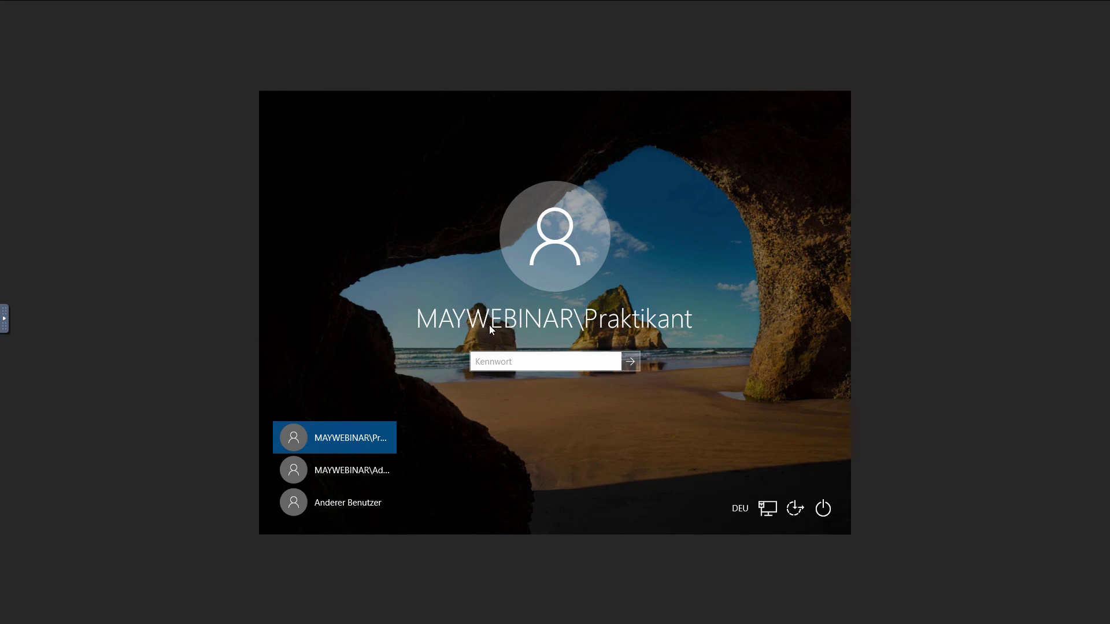
pyautogui.write('••••••••••')
pyautogui.press('Return')
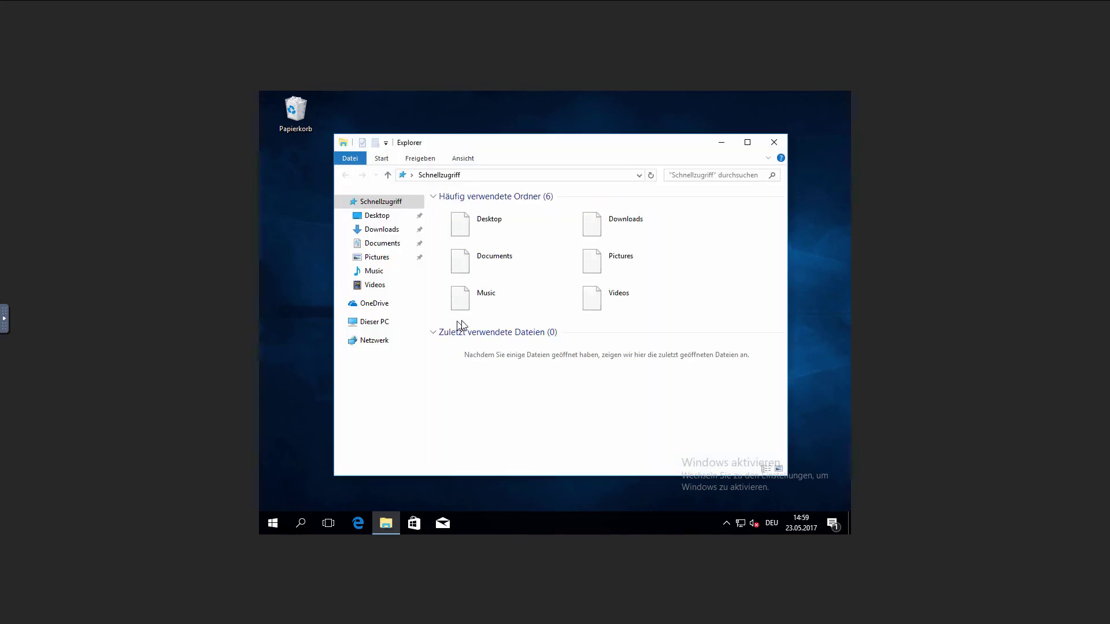
pyautogui.click(366, 329)
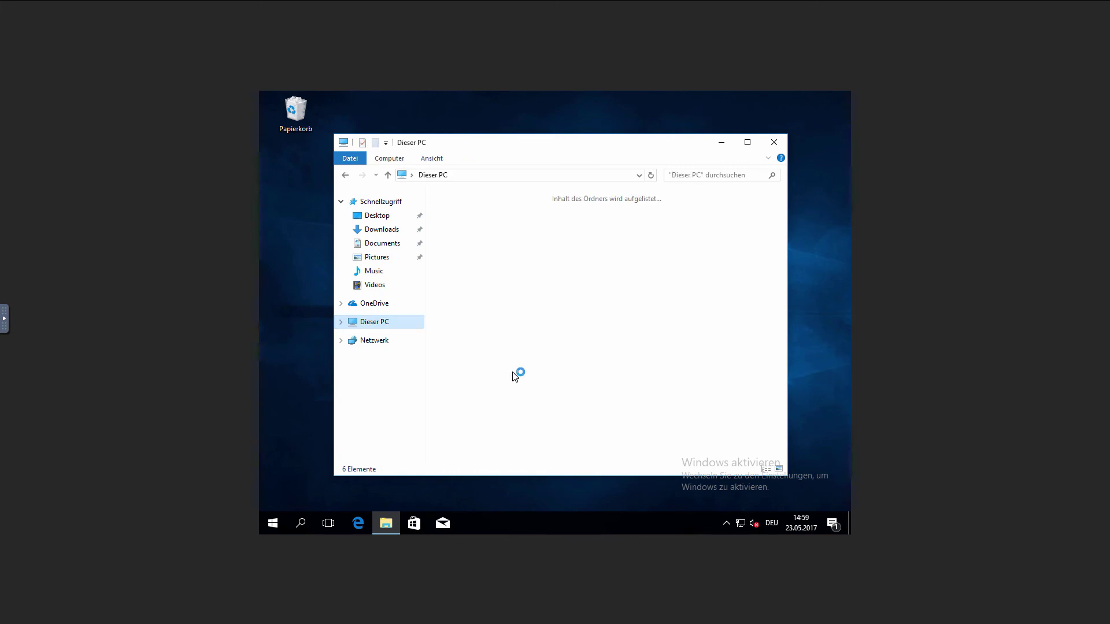
pyautogui.click(500, 417)
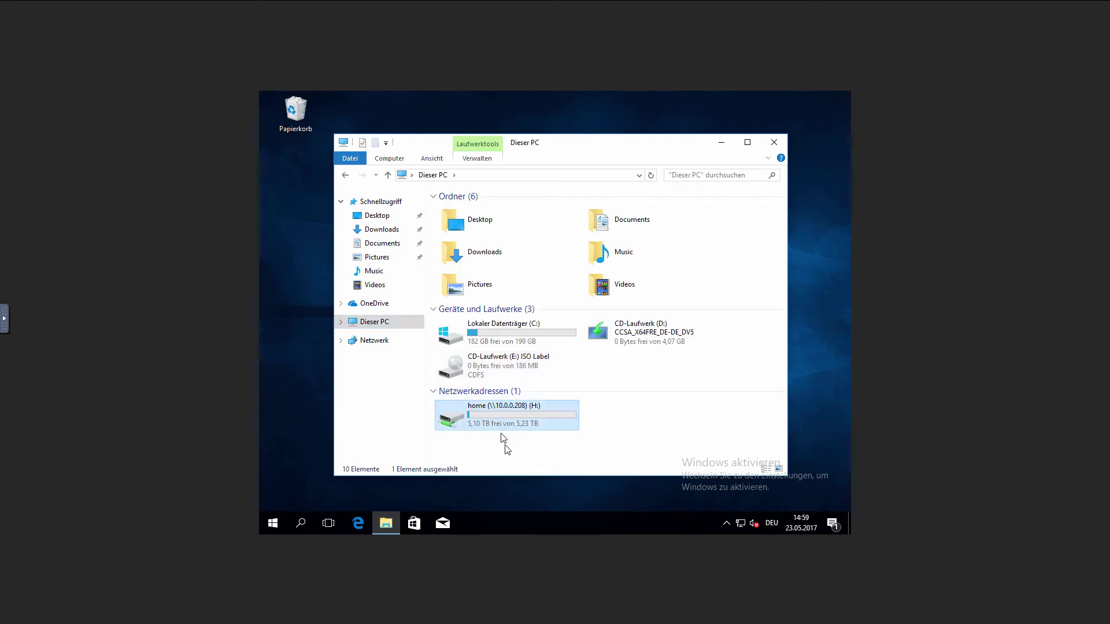
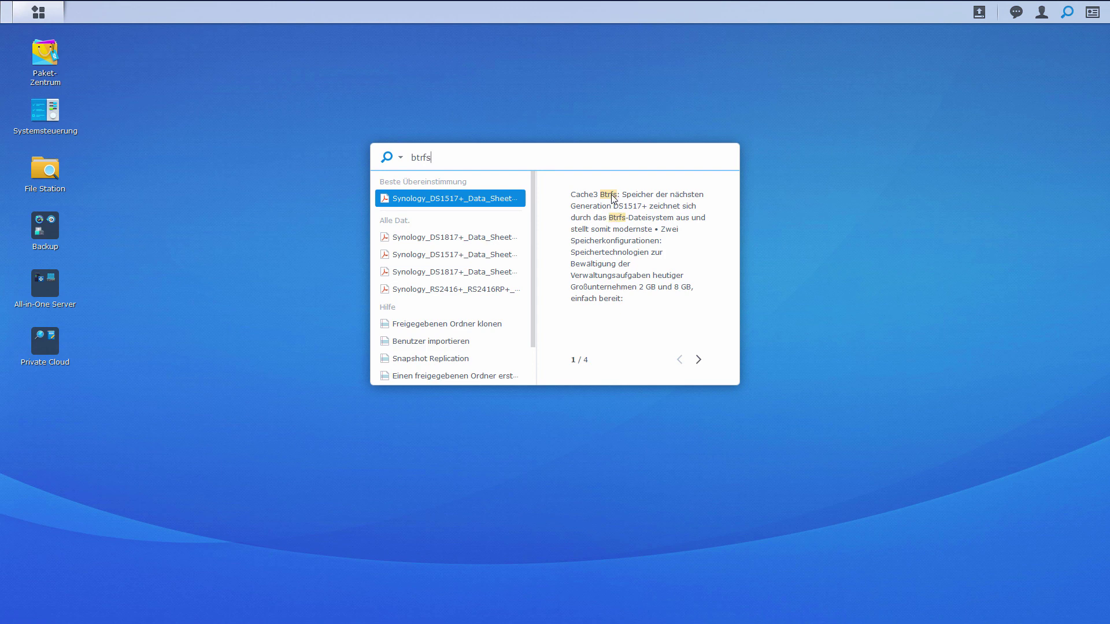
# - Page through the btrfs preview snippets, then show all btrfs results in Universal Search
pyautogui.click(698, 360)
pyautogui.click(698, 360)
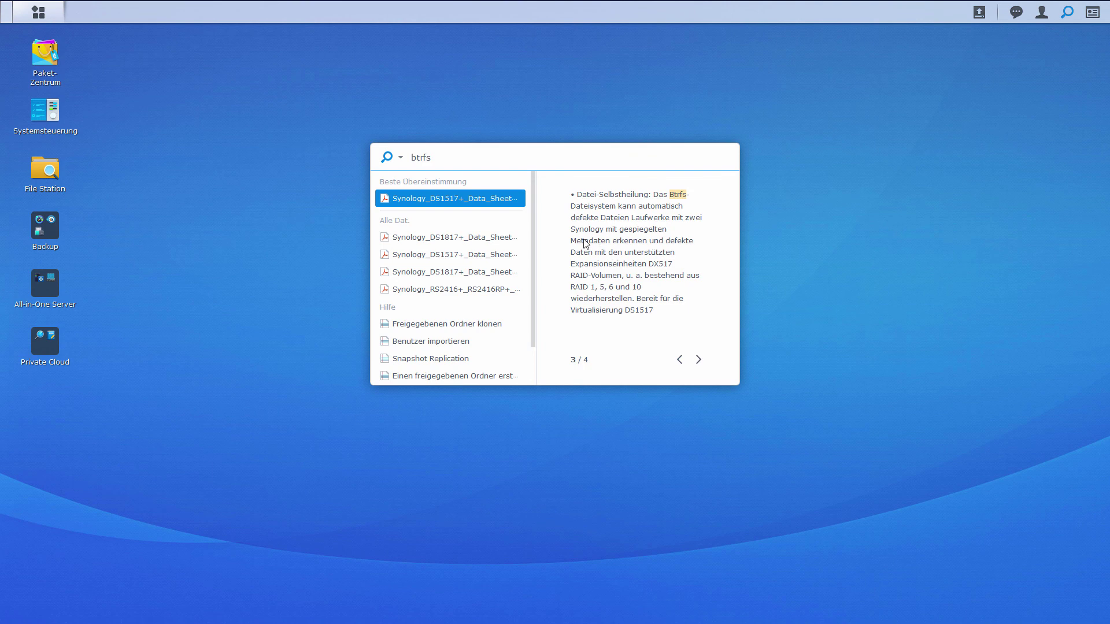
pyautogui.scroll(-1, 493, 258)
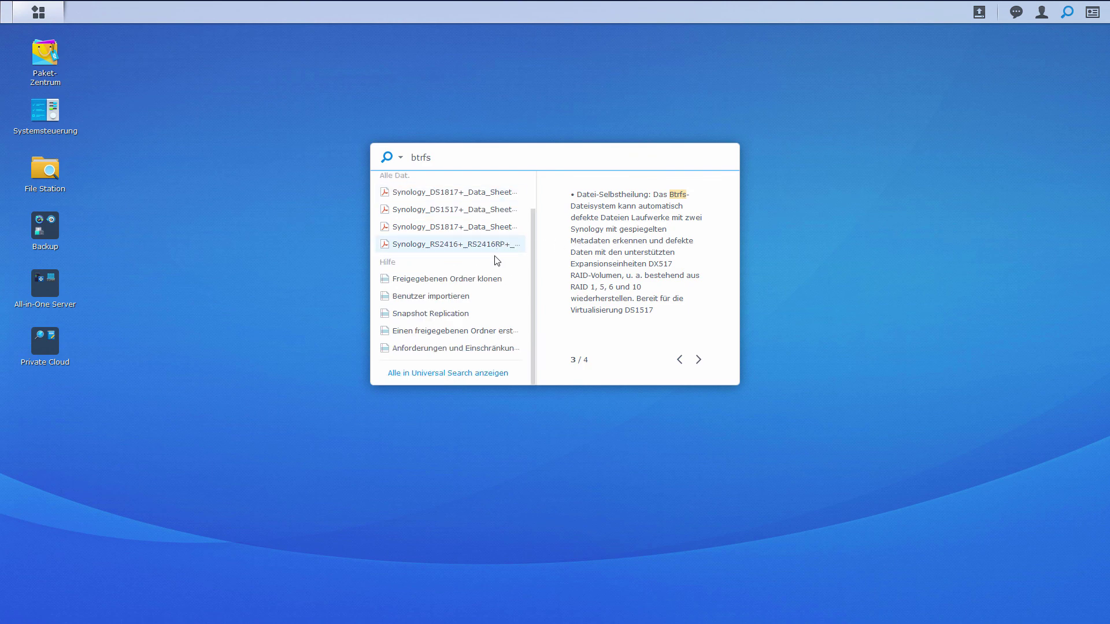
pyautogui.click(463, 376)
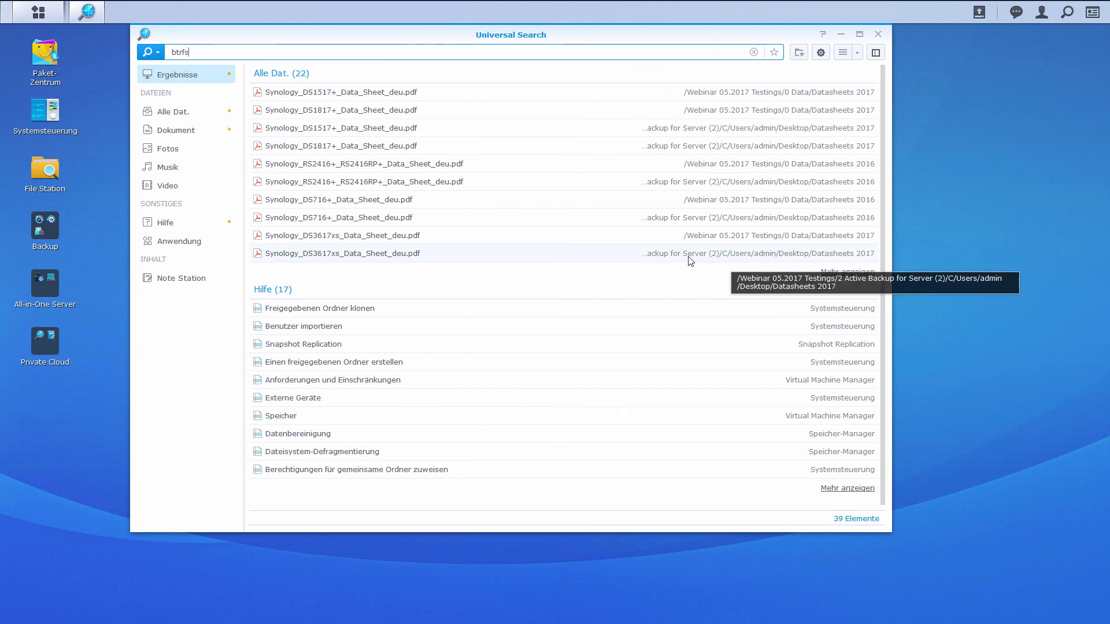
# - Search for FS2017 instead of btrfs and preview the Note Station note 'Produktneuheit Synology FS2017'
pyautogui.click(479, 90)
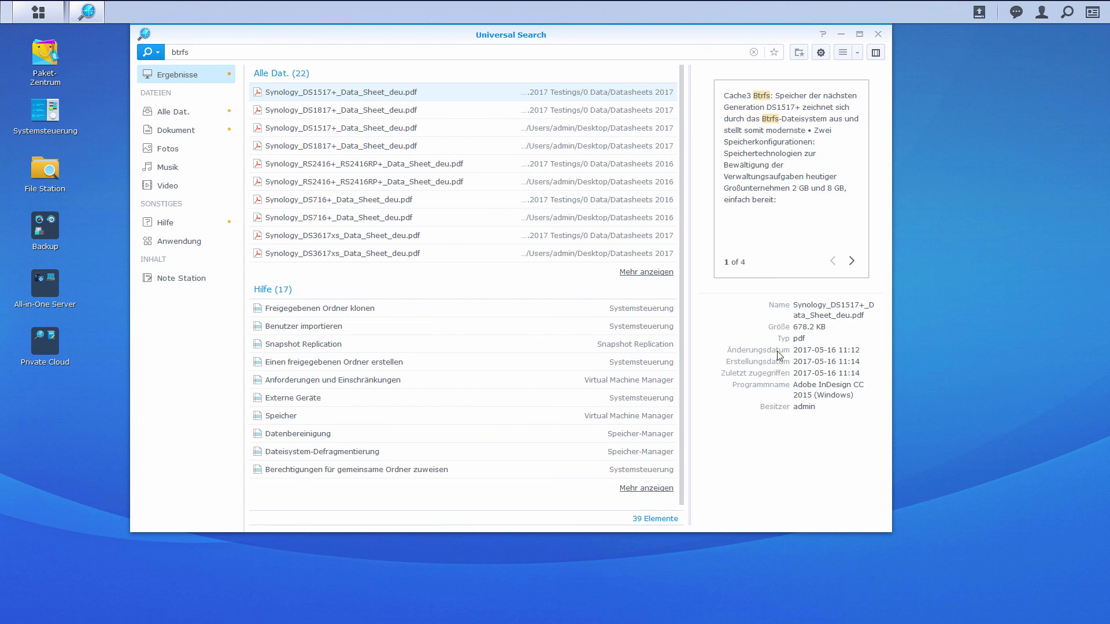
pyautogui.click(275, 58)
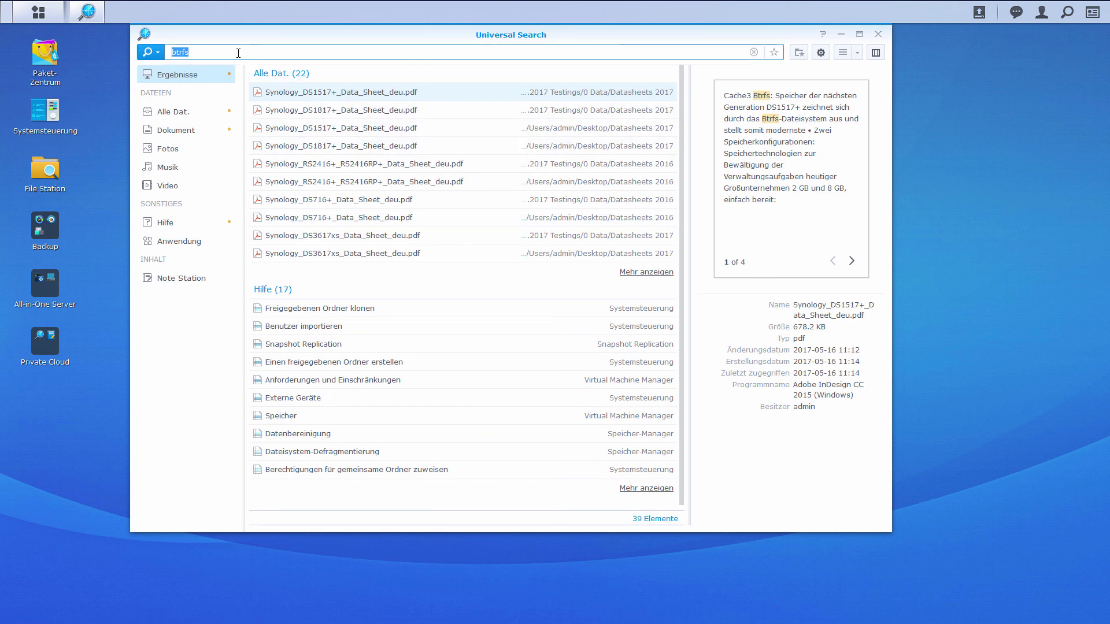
pyautogui.write('F')
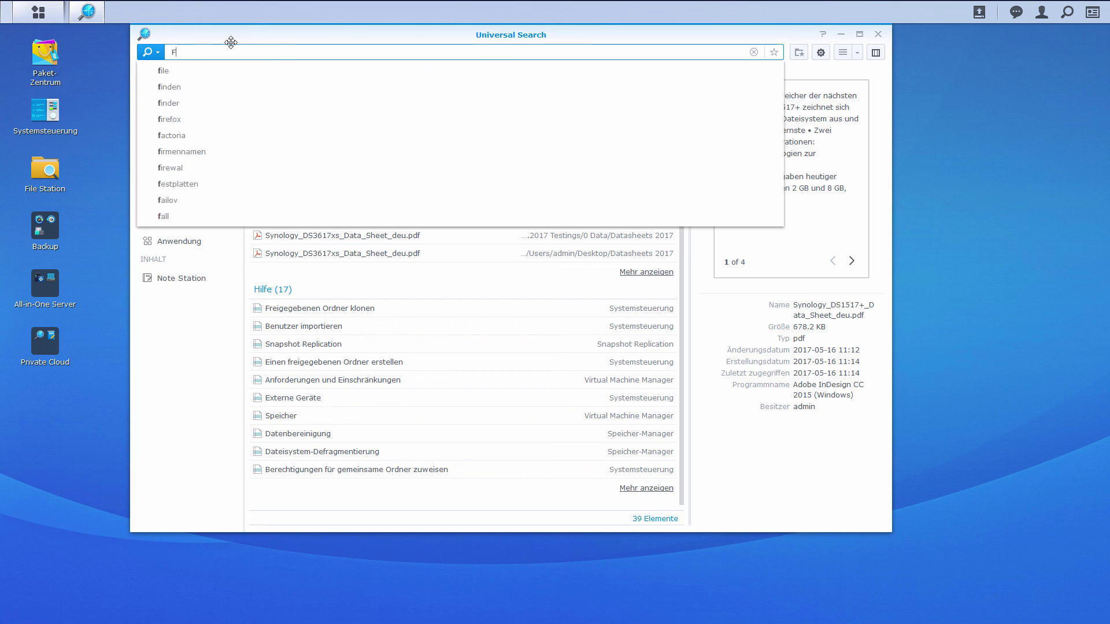
pyautogui.write('S2017')
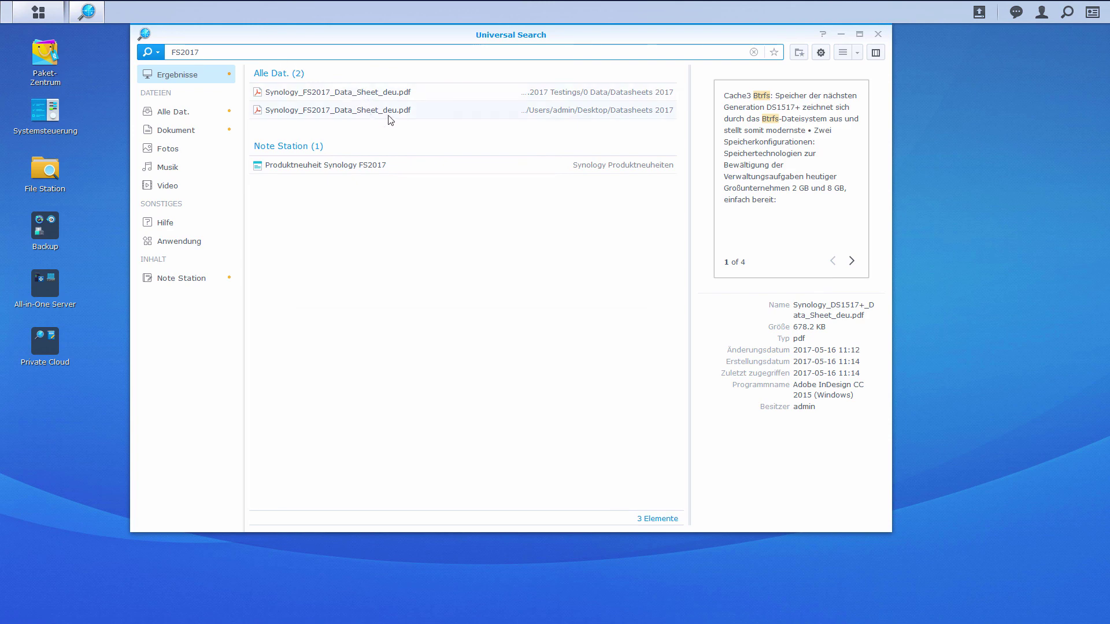
pyautogui.click(388, 93)
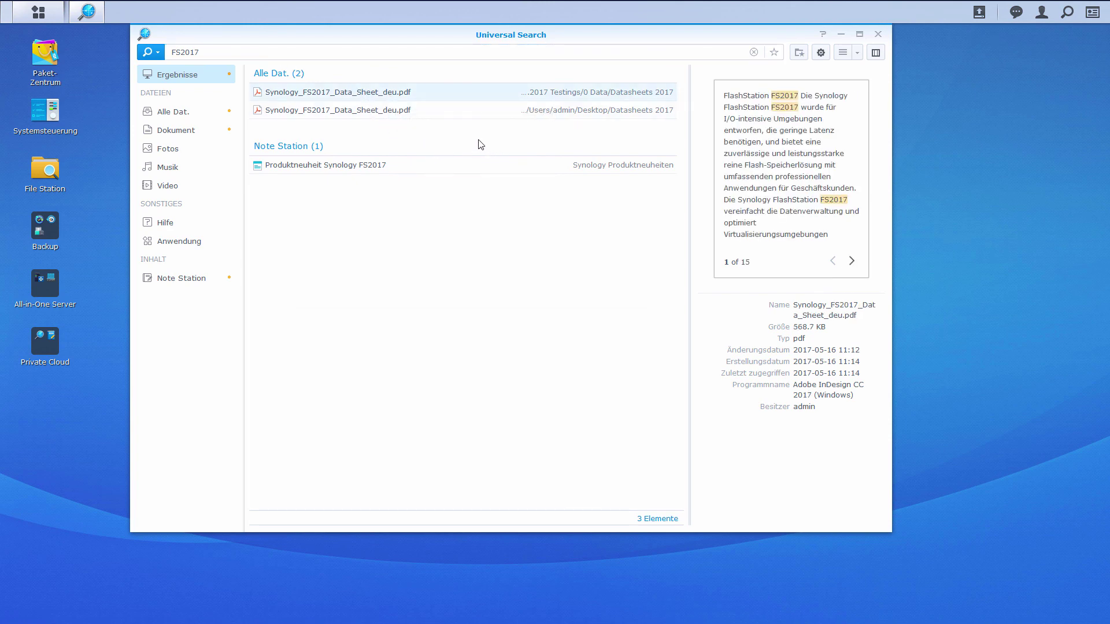
pyautogui.click(405, 172)
pyautogui.doubleClick(405, 170)
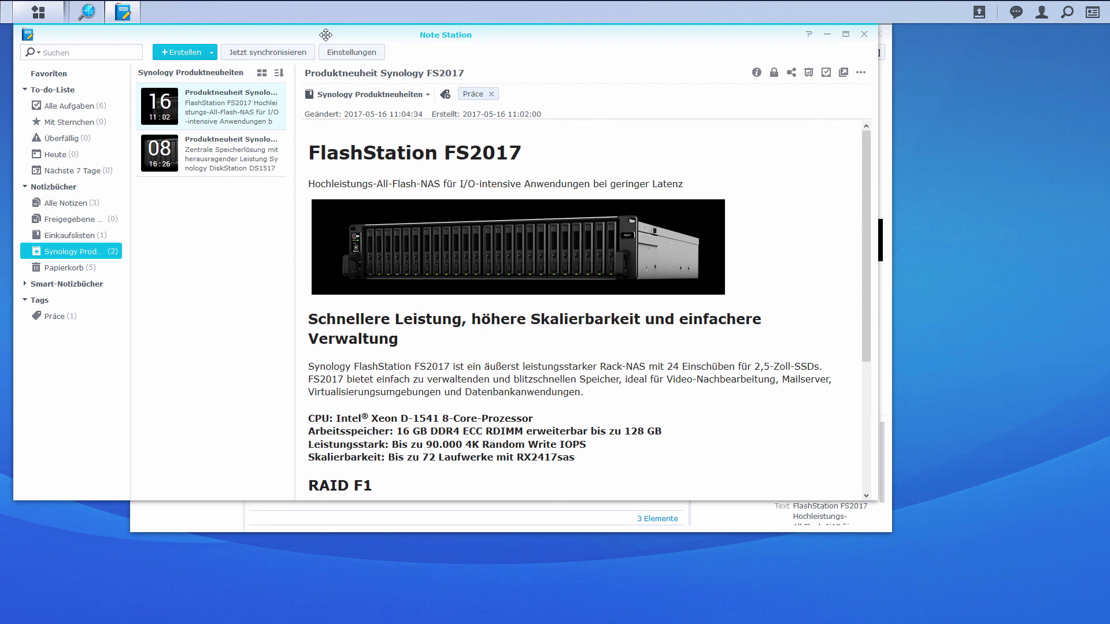
pyautogui.click(863, 35)
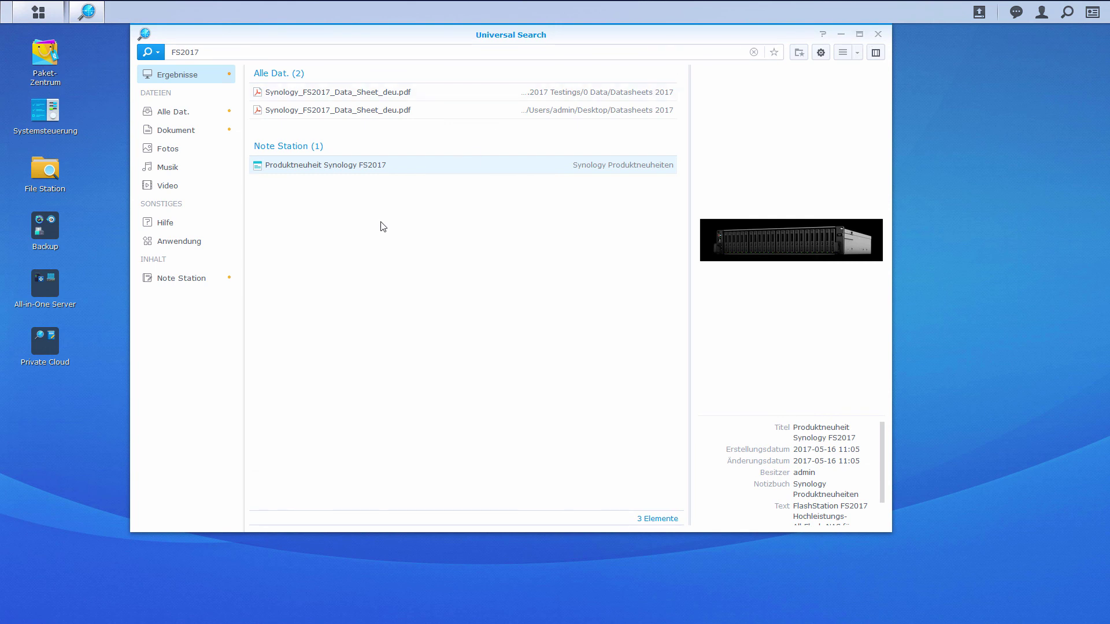
# - Clear the search term and search with criterion Kamera set to SONY, returning 150 photos
pyautogui.moveTo(211, 53); pyautogui.dragTo(167, 52)
pyautogui.press('BackSpace')
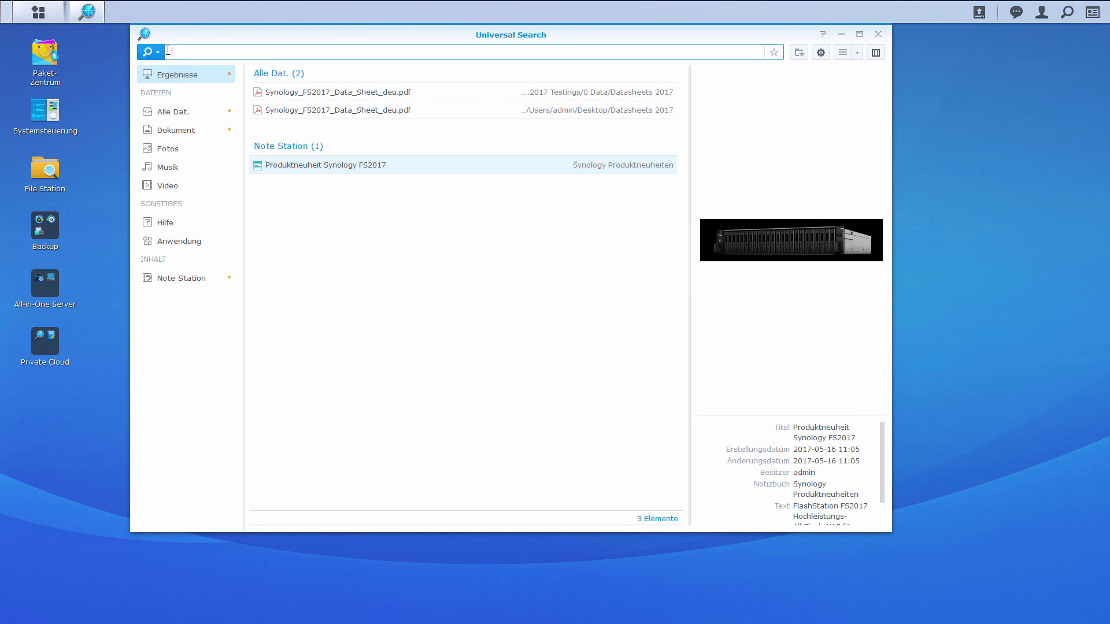
pyautogui.click(154, 53)
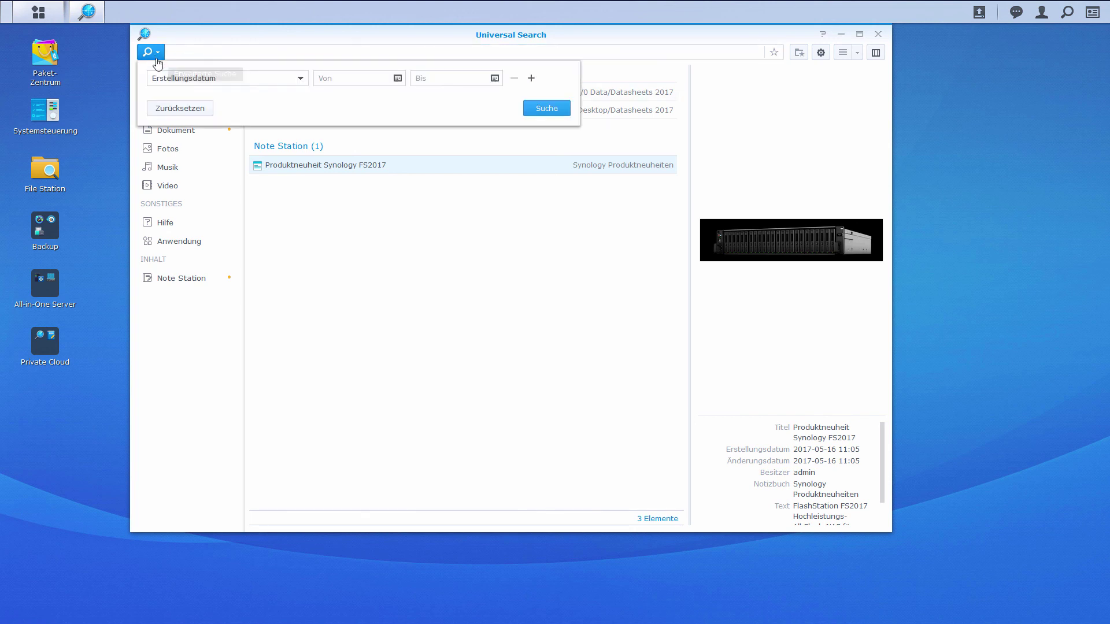
pyautogui.click(300, 81)
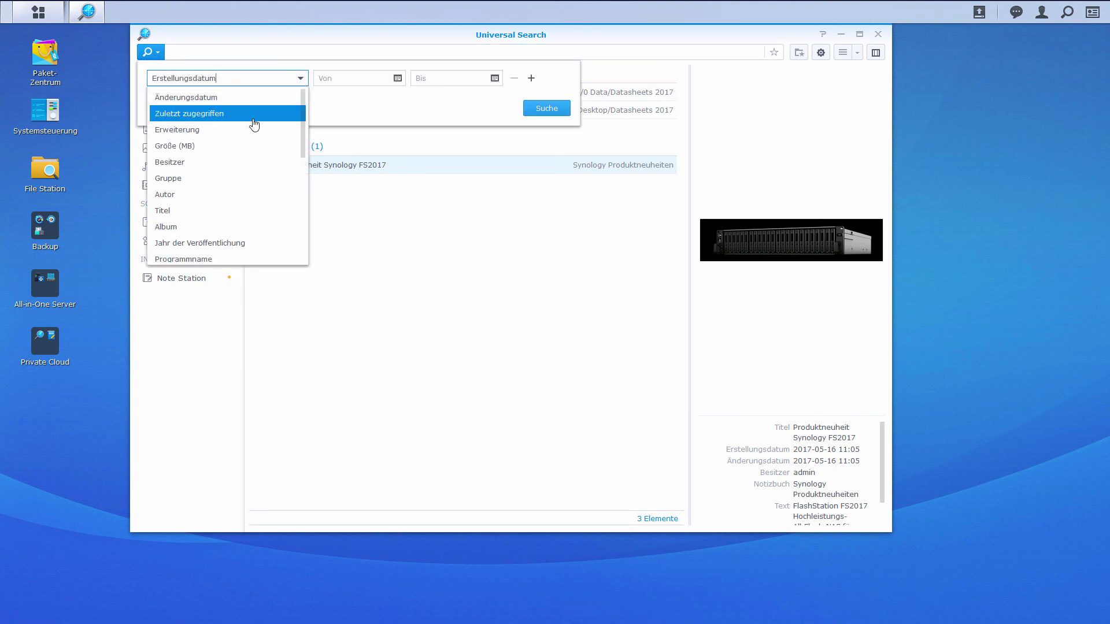
pyautogui.scroll(-3, 253, 125)
pyautogui.scroll(-5, 253, 126)
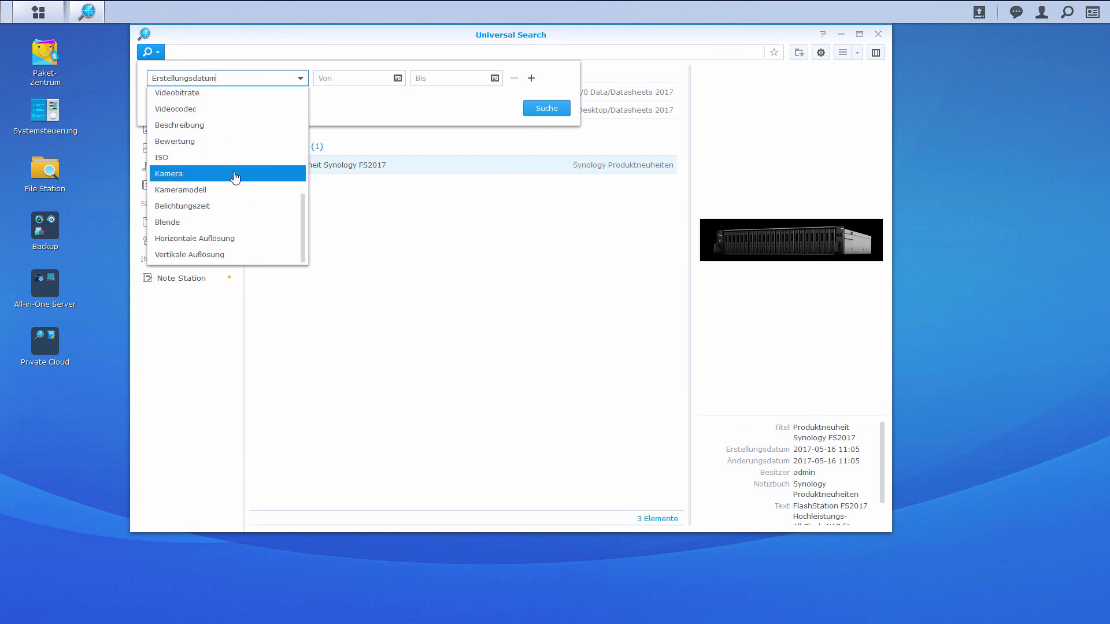
pyautogui.click(234, 175)
pyautogui.click(337, 78)
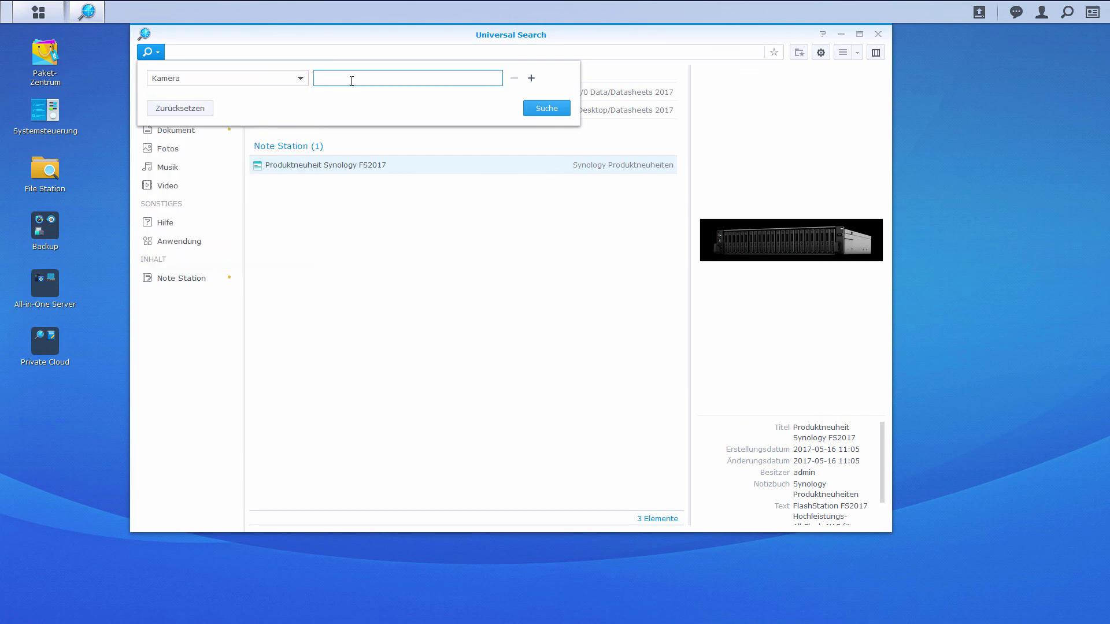
pyautogui.write('SONY')
pyautogui.click(546, 109)
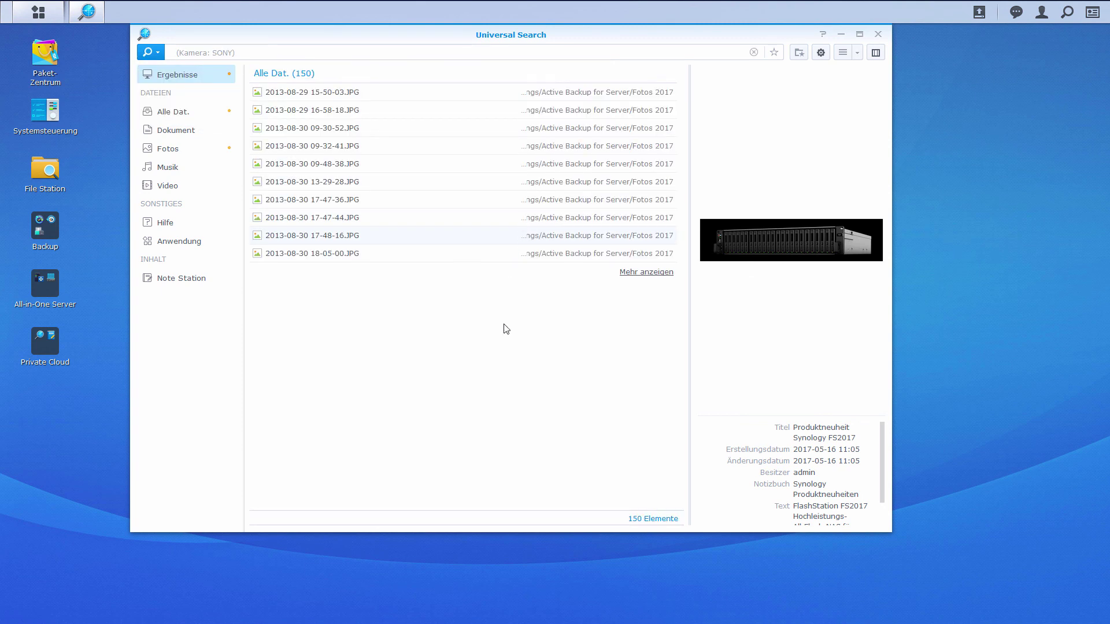
# - Hide and restore the preview pane, then preview the first SONY photo
pyautogui.click(875, 55)
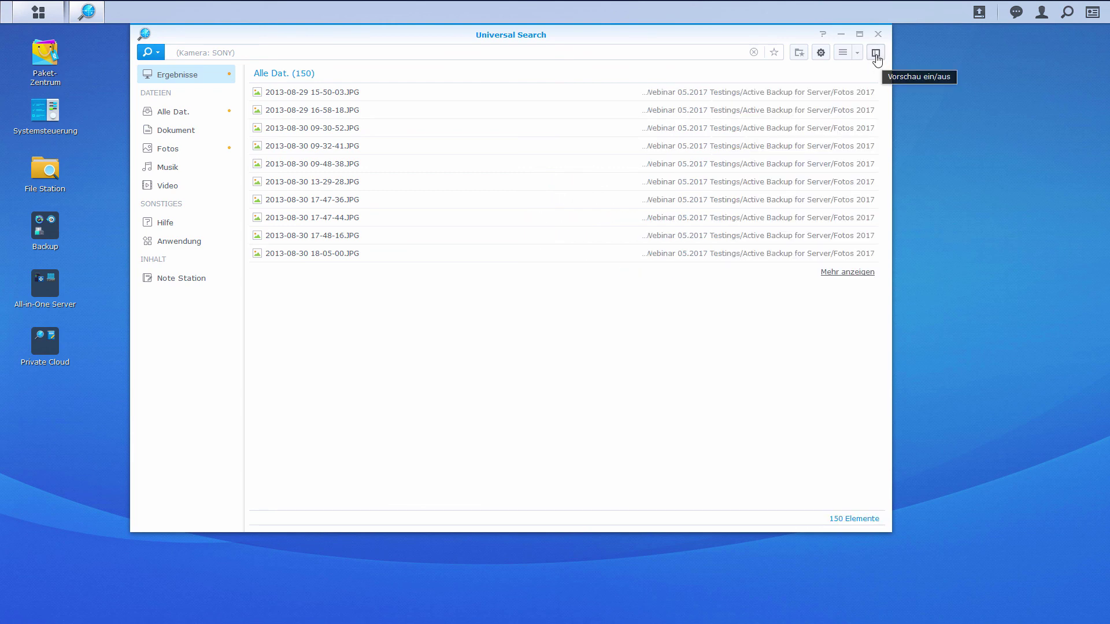
pyautogui.click(876, 53)
pyautogui.click(297, 94)
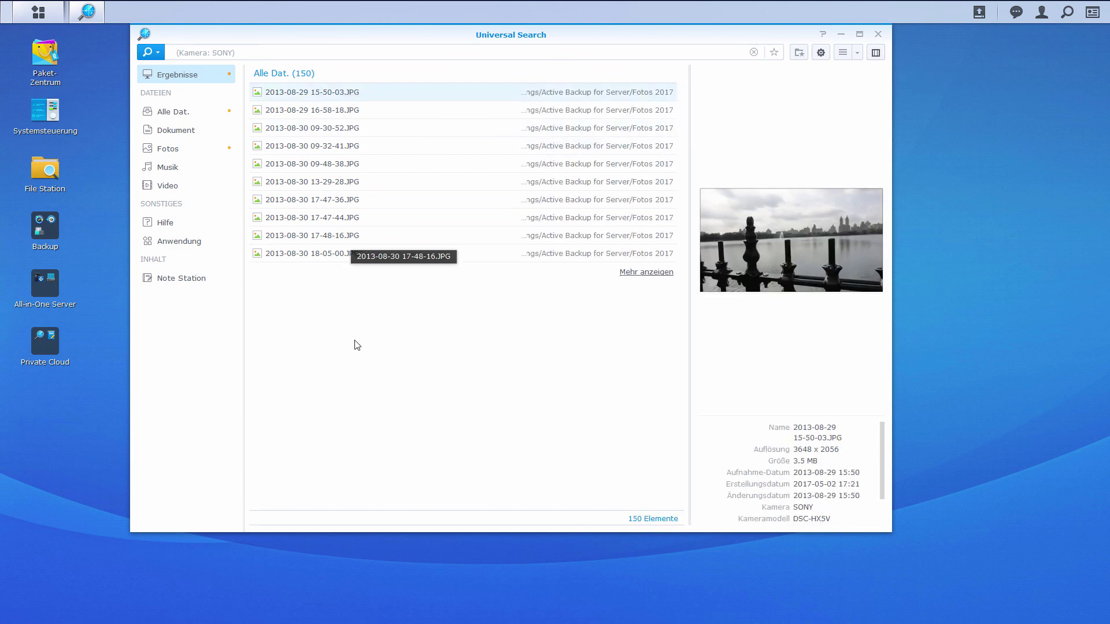
# - Add a second criterion, ISO with a custom value of 125, and rerun the search
pyautogui.click(157, 54)
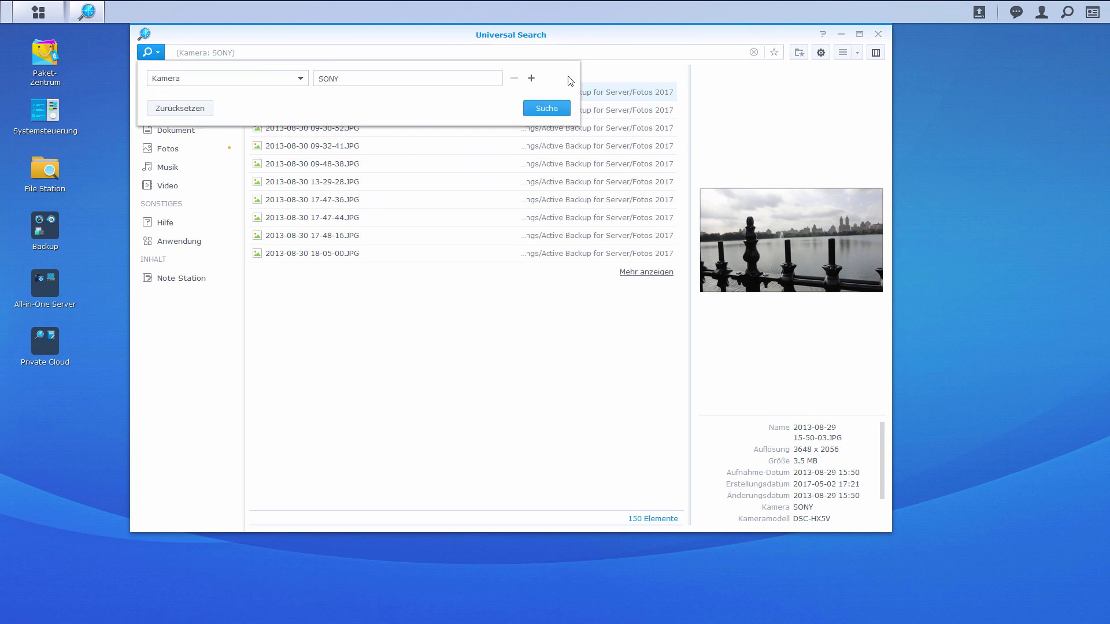
pyautogui.click(530, 78)
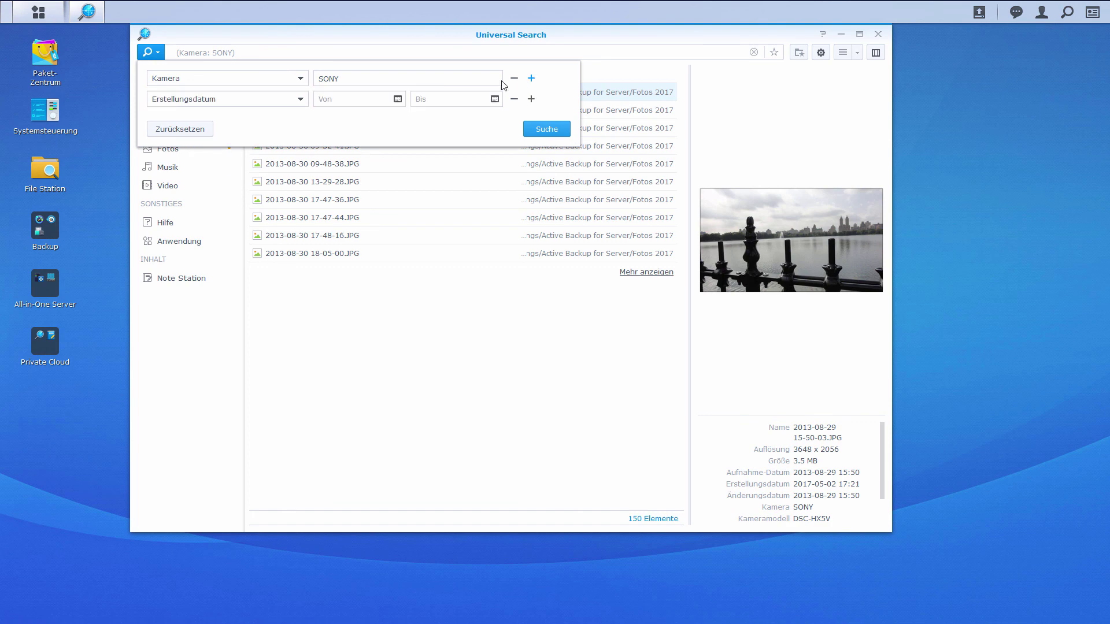
pyautogui.click(302, 102)
pyautogui.scroll(-3, 255, 166)
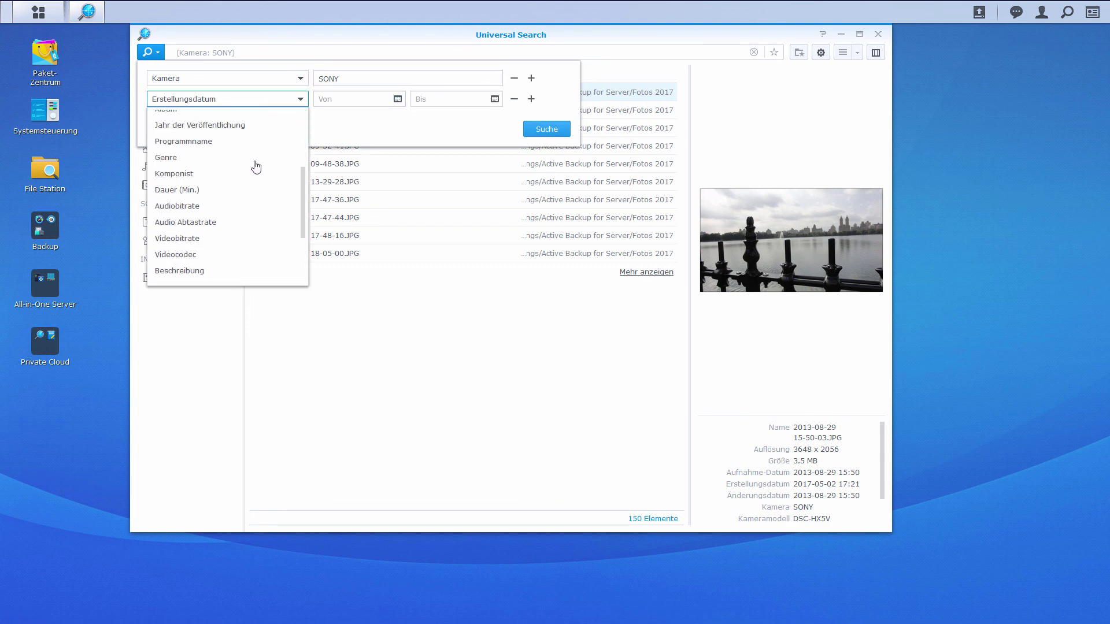
pyautogui.scroll(-2, 247, 167)
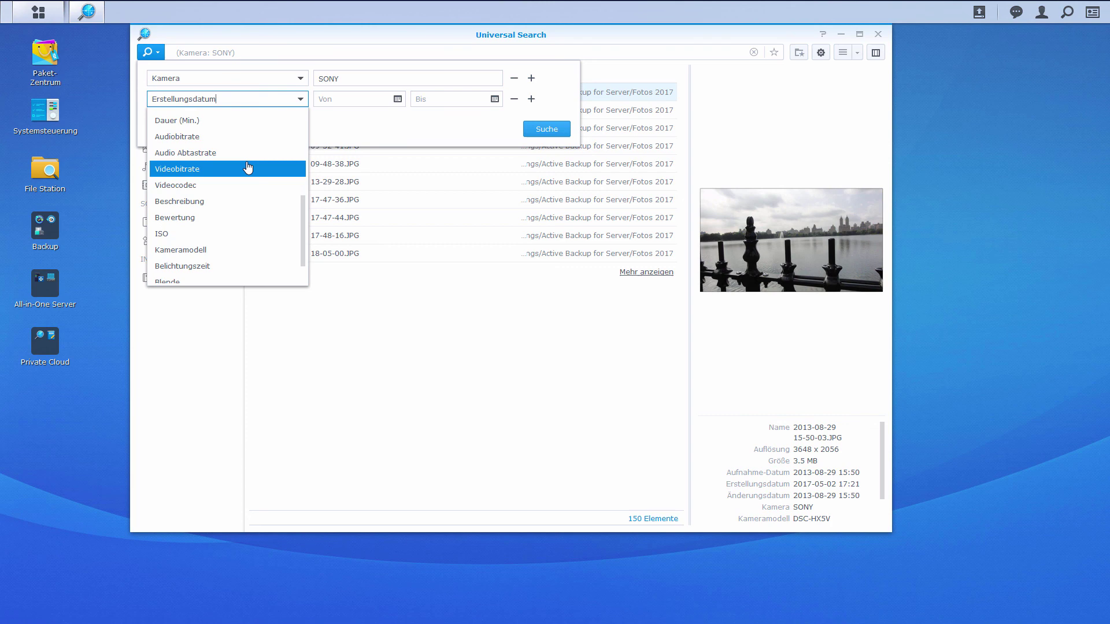
pyautogui.click(220, 237)
pyautogui.click(367, 102)
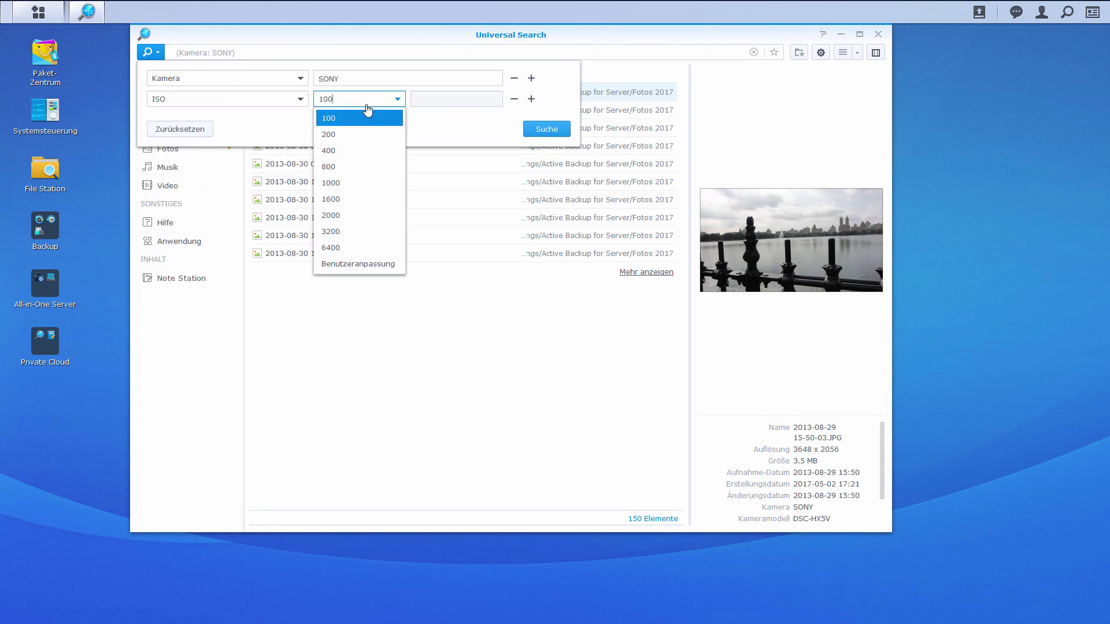
pyautogui.click(361, 264)
pyautogui.click(455, 106)
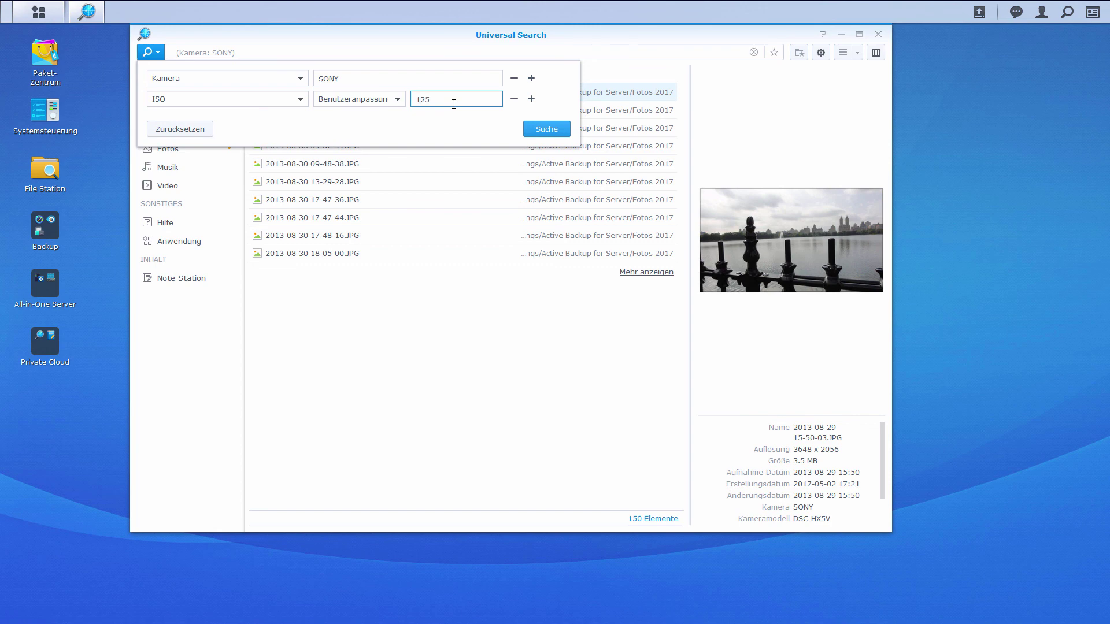
pyautogui.click(548, 130)
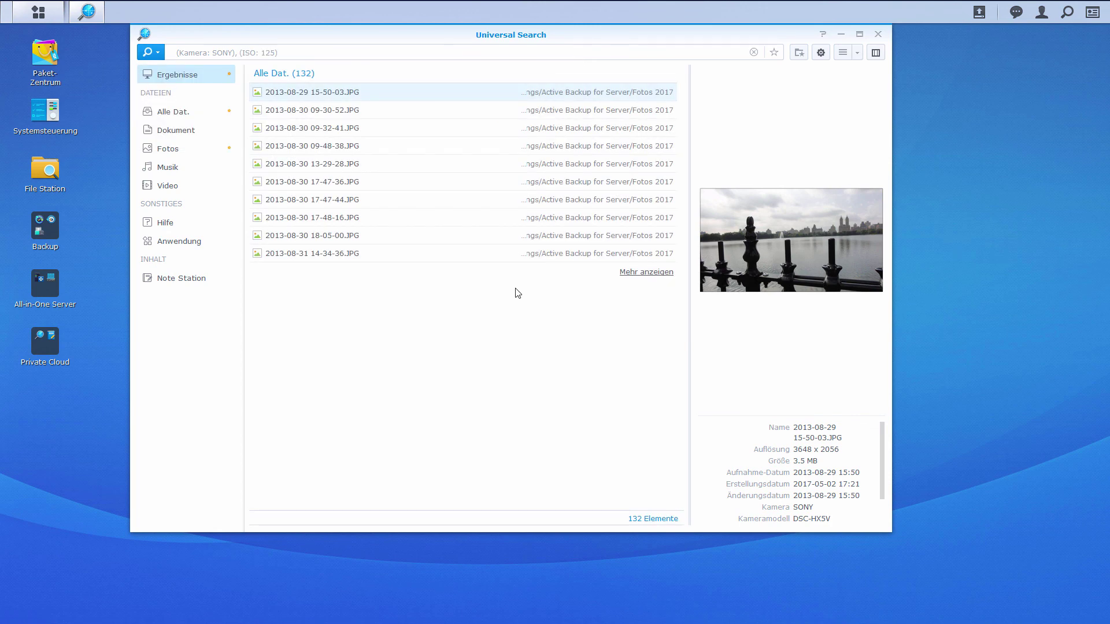